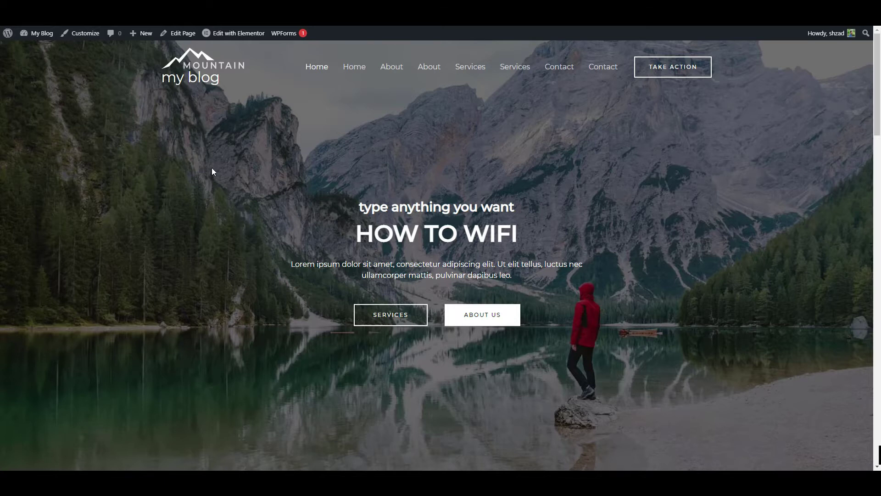
Look through the finished example website, from the hero section down to the footer and back.
scroll(219, 207, down, 10)
scroll(218, 211, down, 12)
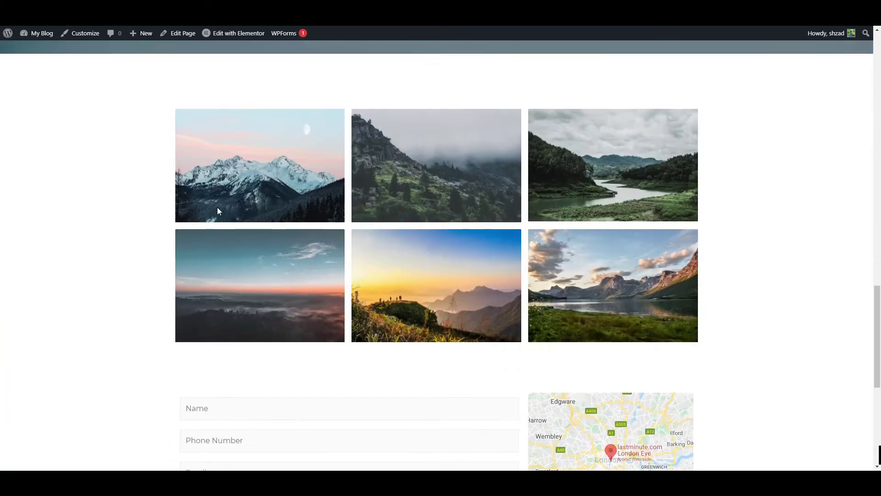
scroll(217, 210, down, 7)
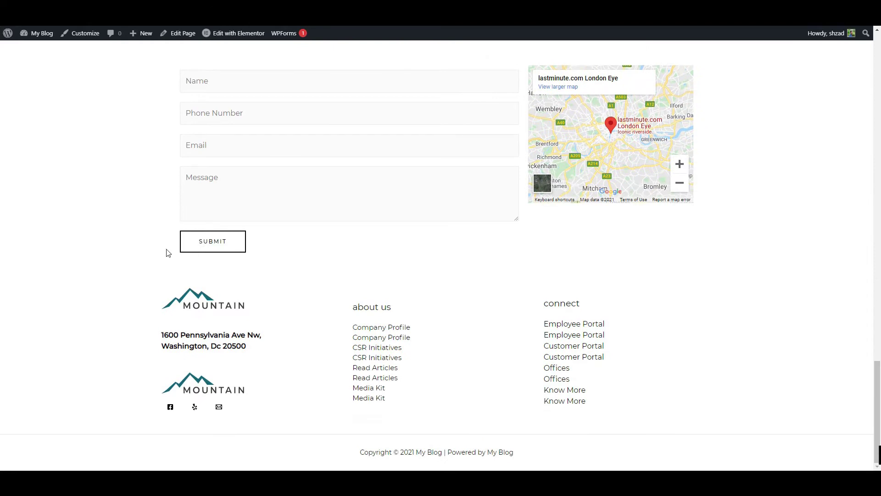
scroll(141, 259, up, 20)
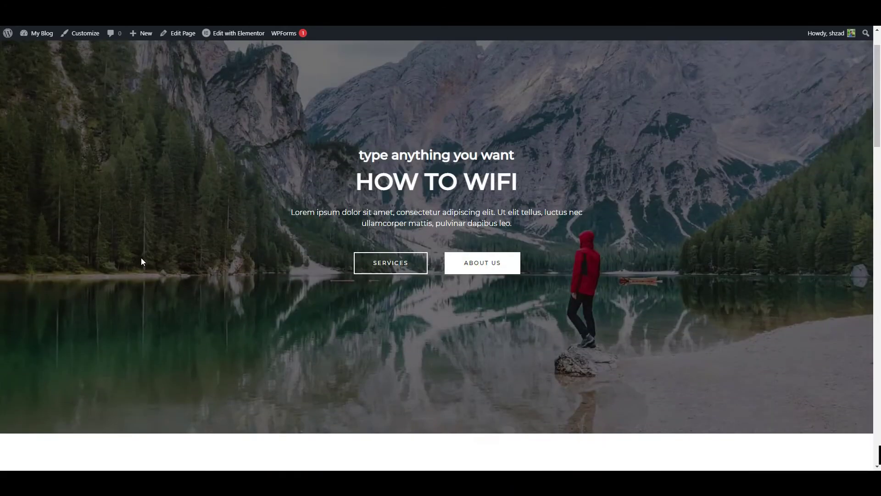
scroll(142, 260, up, 2)
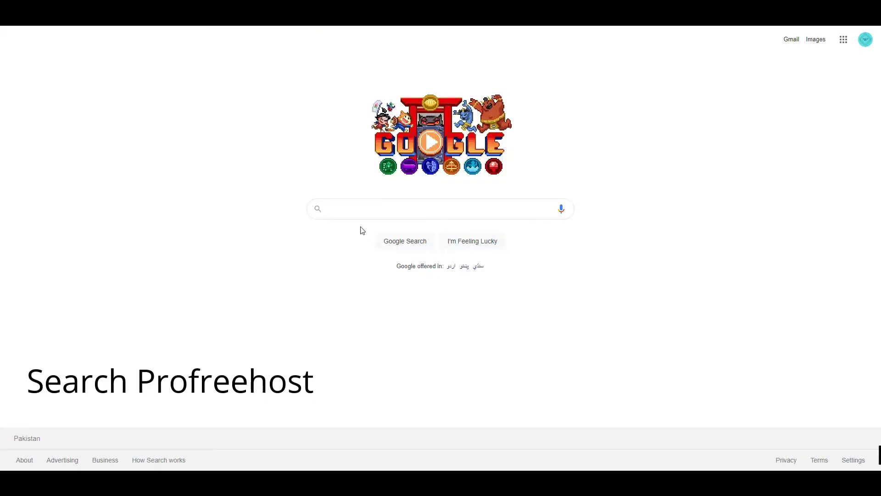
Search Google for profreehost and open the ProFreeHost website from the results.
click(360, 211)
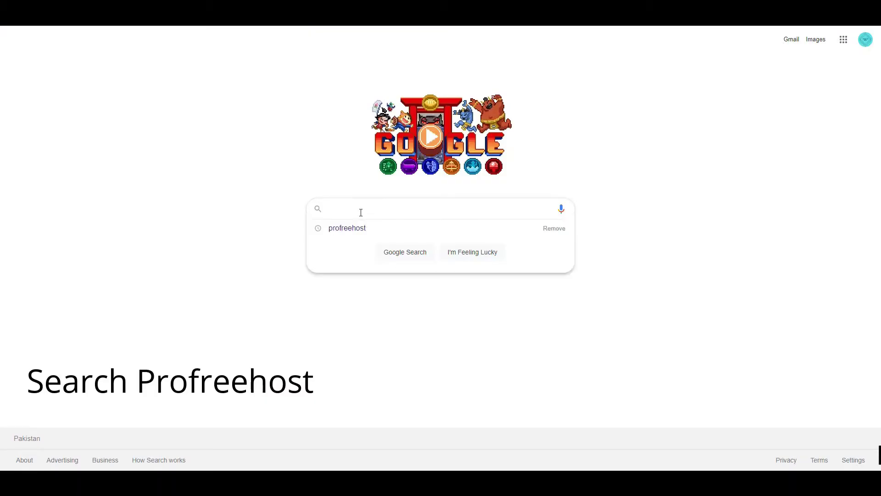
text(profreehost)
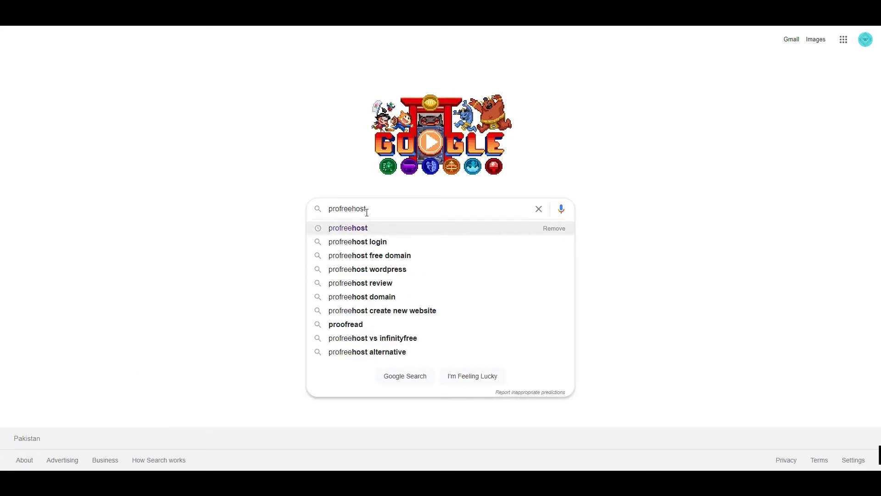
key(Return)
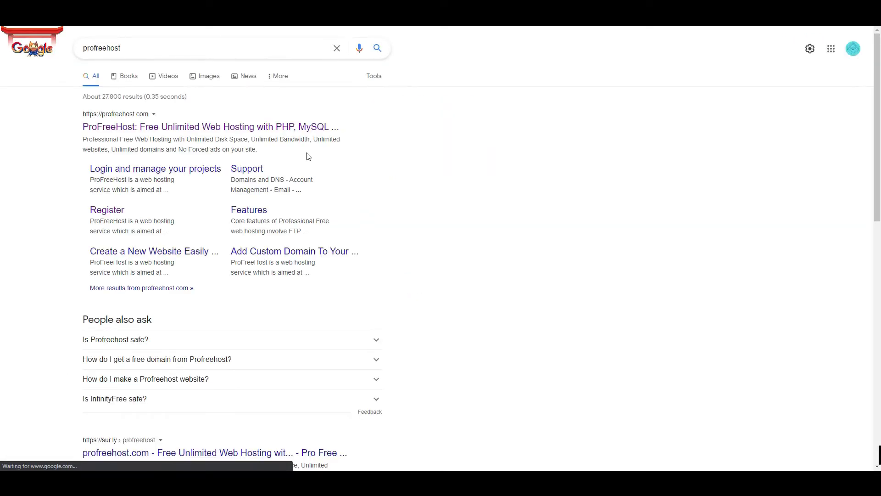
click(125, 130)
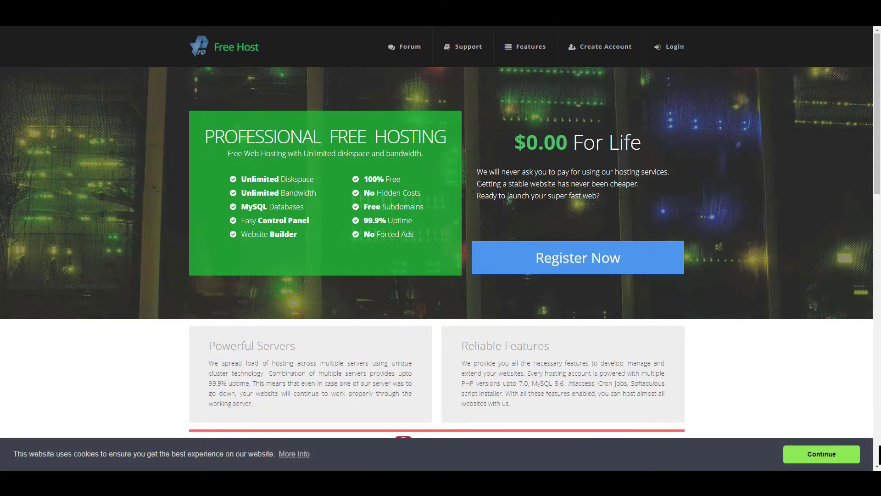
Register a new ProFreeHost user account and read the account activation notice in the client area.
drag(515, 143, 644, 145)
click(587, 182)
click(545, 260)
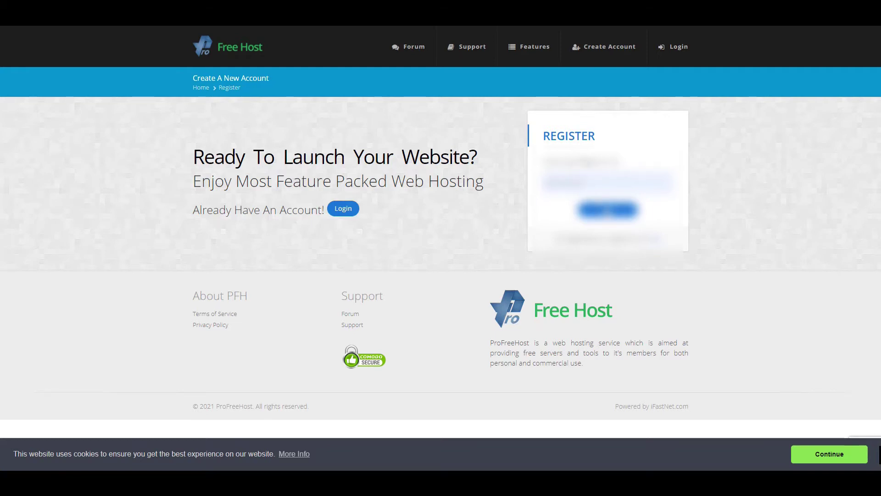
click(569, 213)
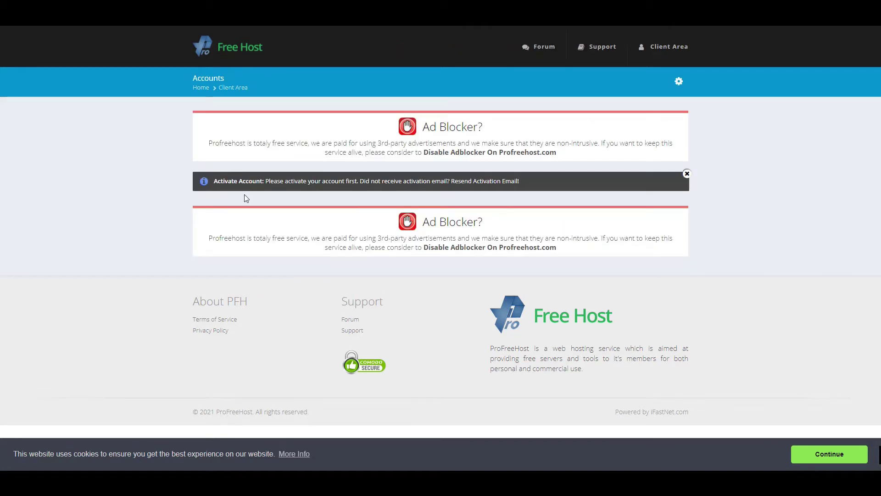
drag(215, 183, 351, 185)
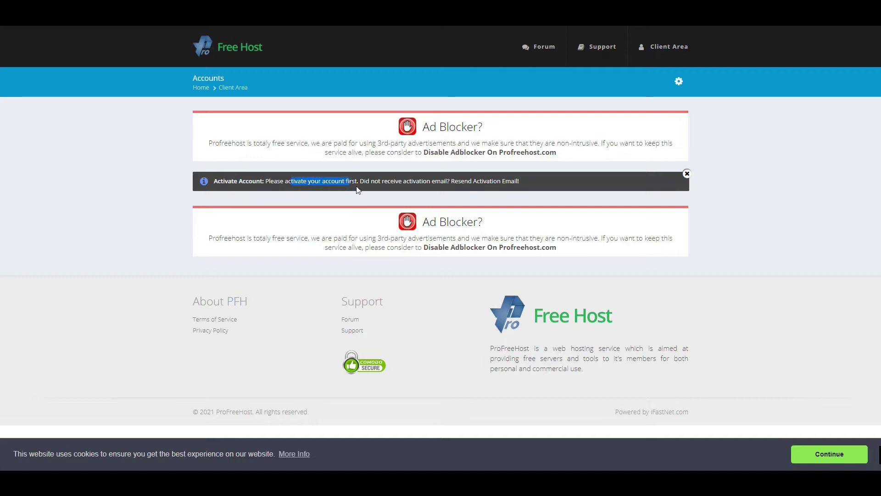
click(310, 201)
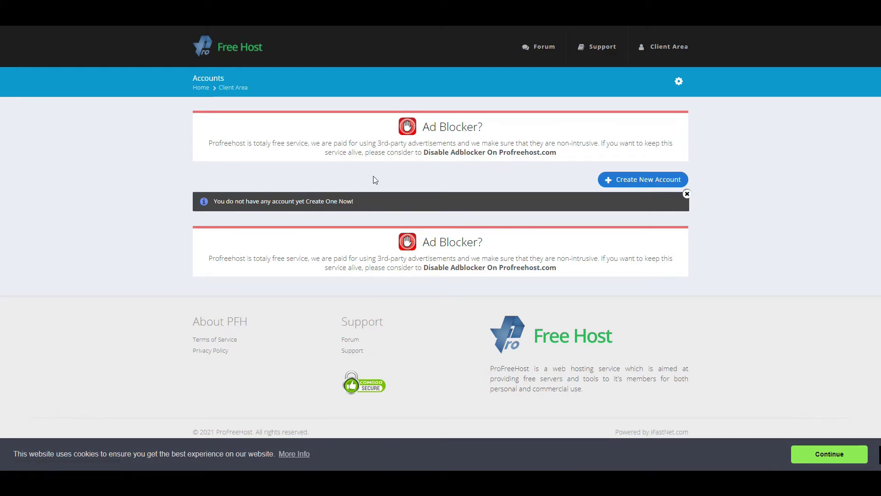
Start a new hosting account with the website name howtowifi and check its availability under unaux.com.
click(641, 183)
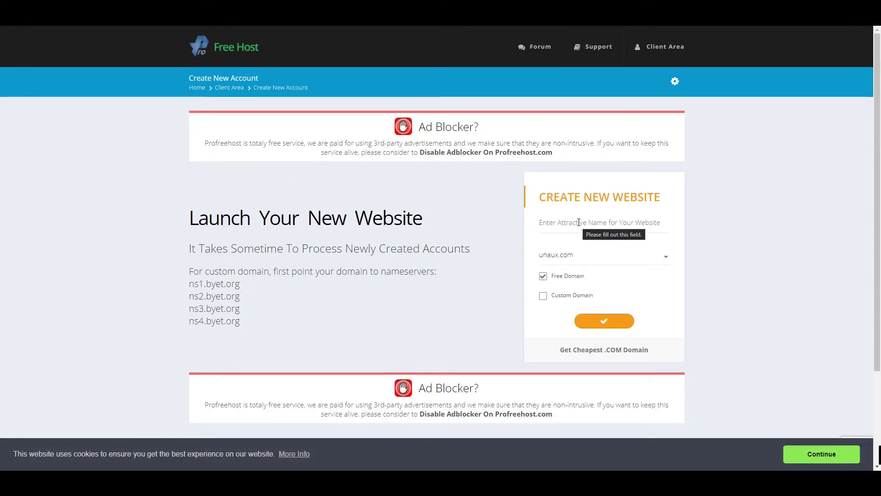
click(564, 224)
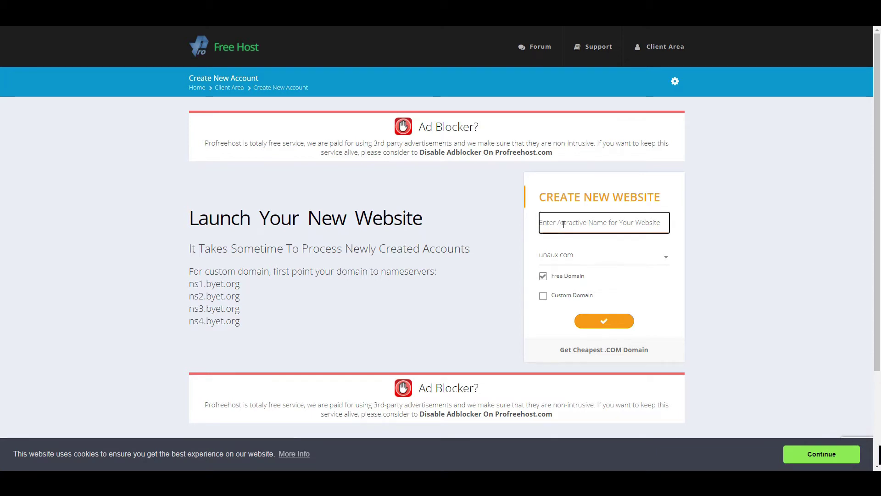
text(h)
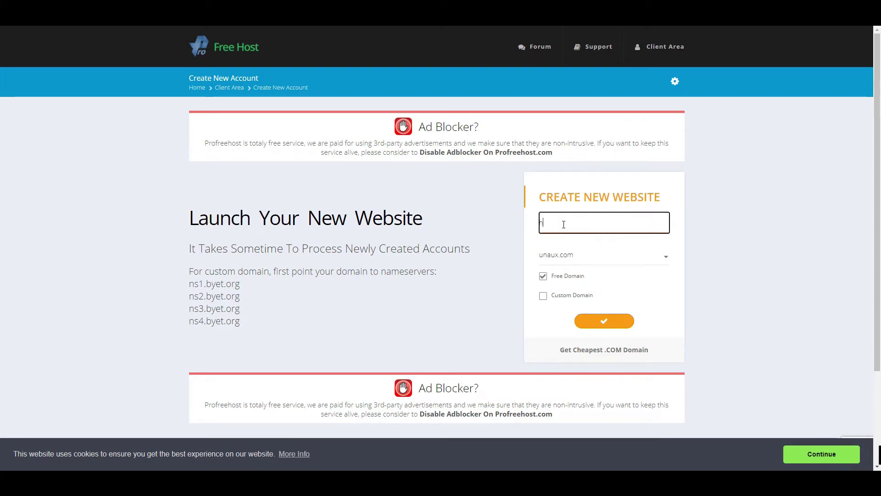
text(owtown)
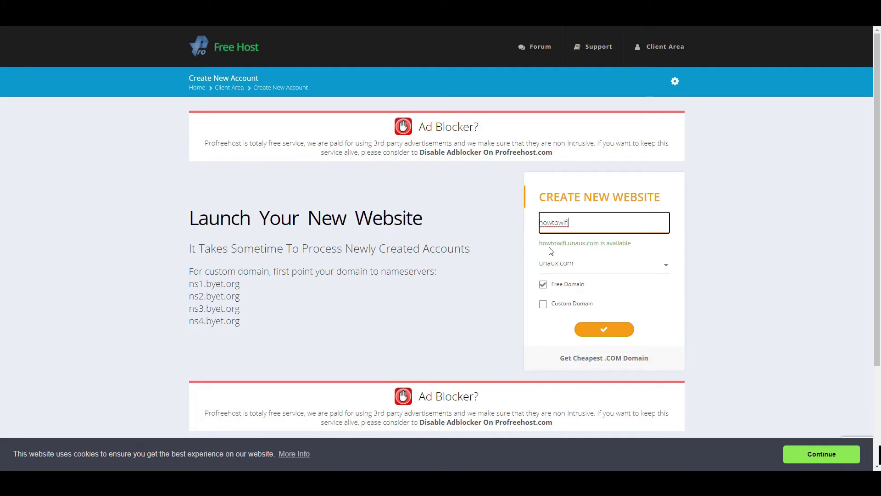
drag(538, 244, 639, 251)
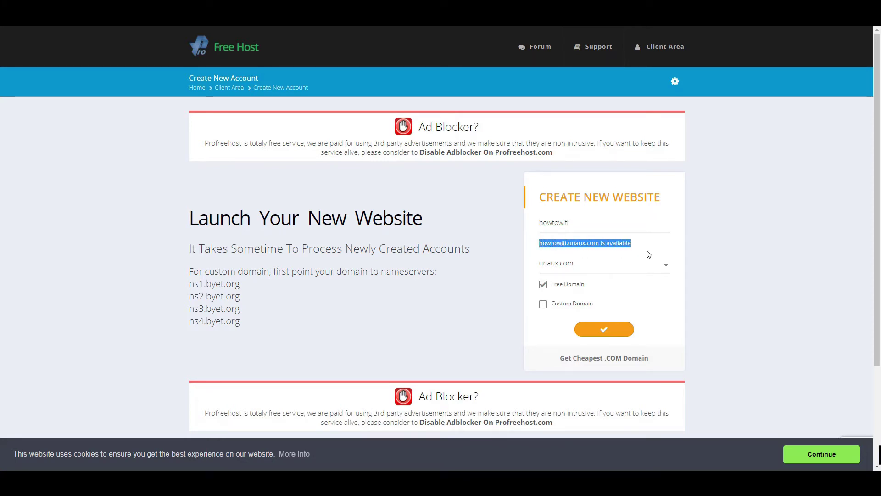
click(591, 260)
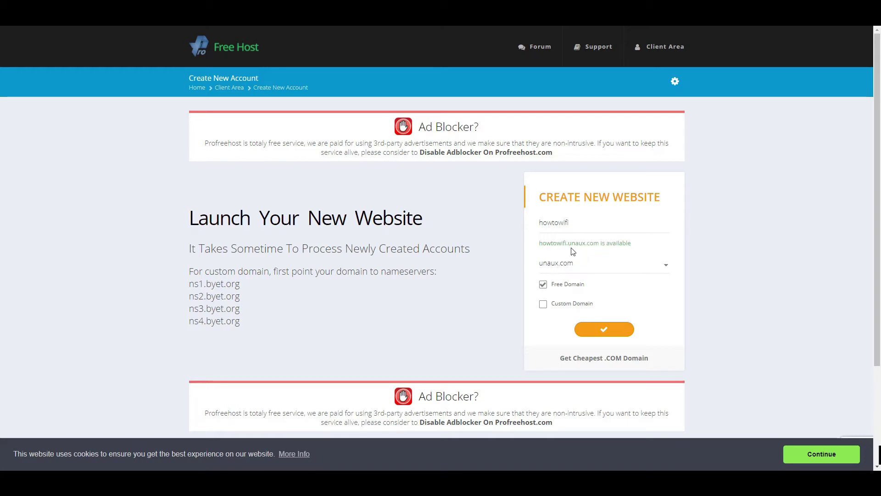
Try the ezyro.com free domain for the website, check its availability, and switch back to unaux.com.
drag(569, 244, 593, 244)
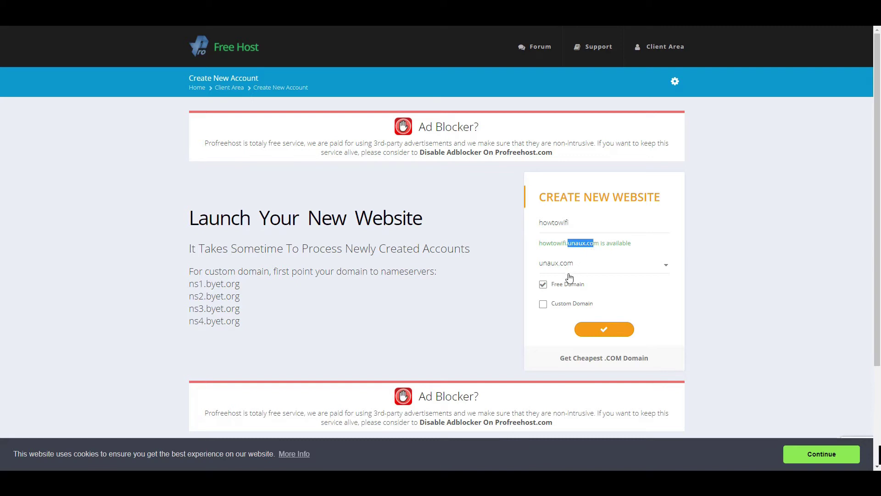
click(554, 270)
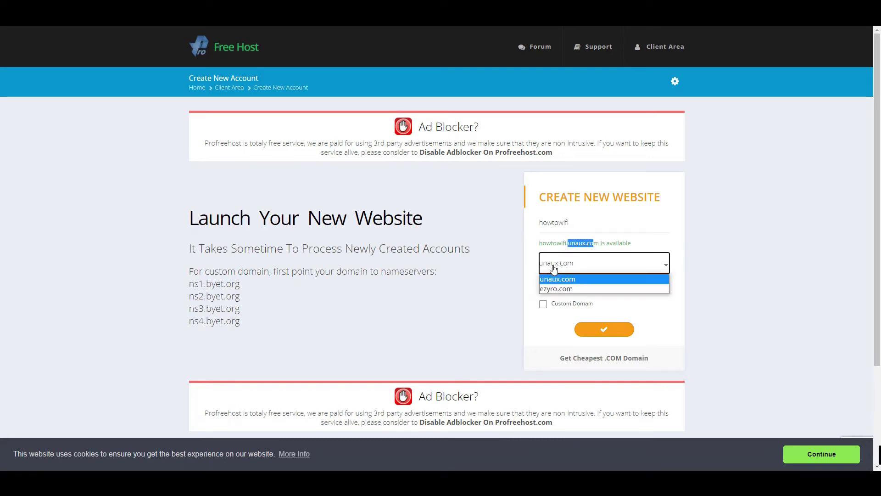
click(556, 289)
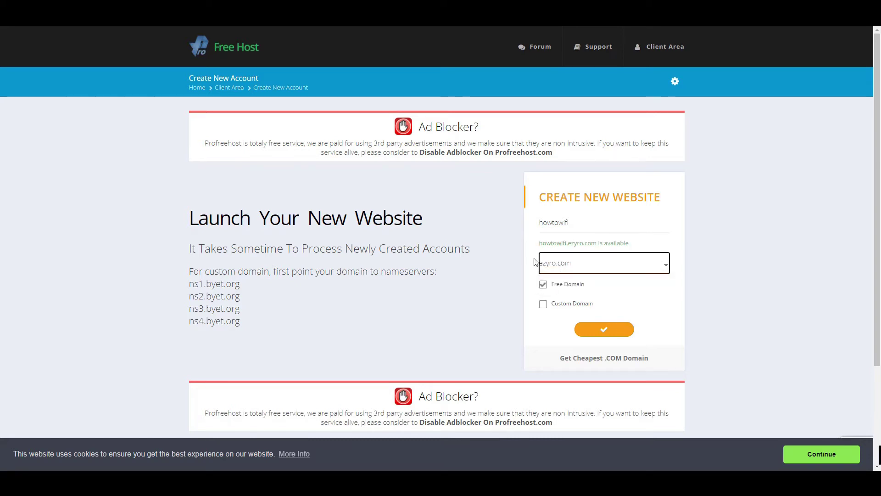
drag(539, 243, 631, 247)
click(583, 261)
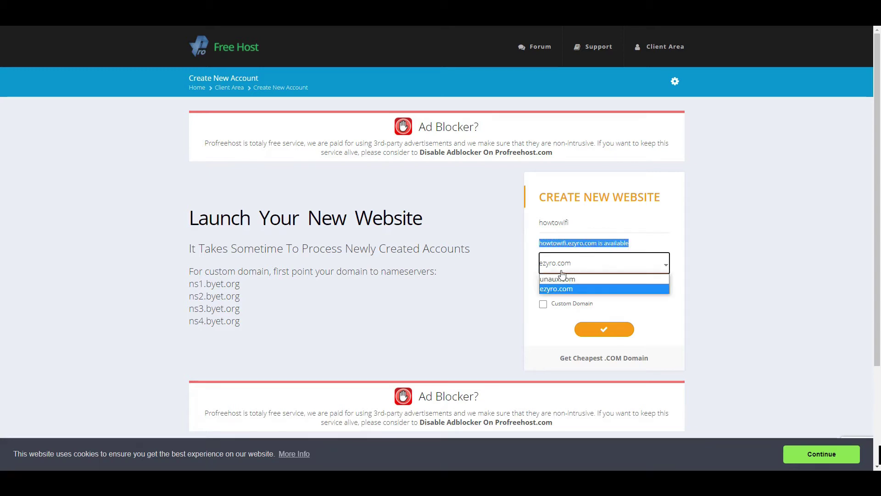
click(561, 280)
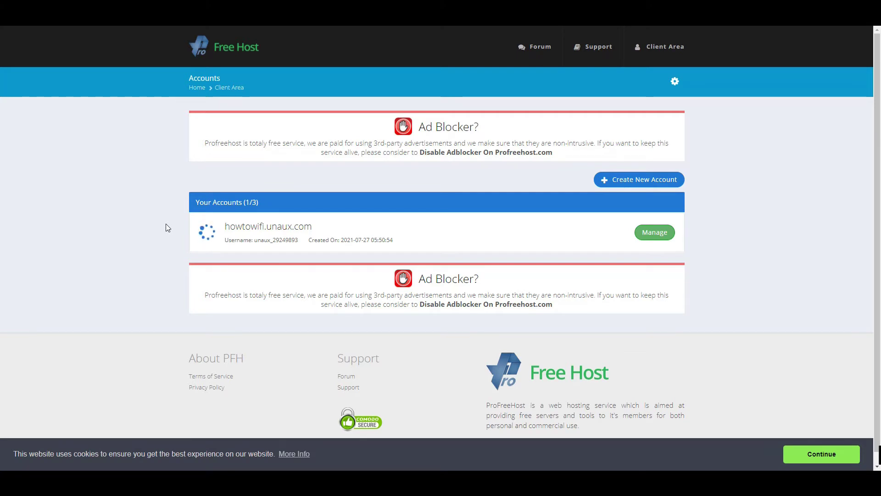
Open the management page of howtowifi.unaux.com and review its status, main domain and FTP details.
click(665, 236)
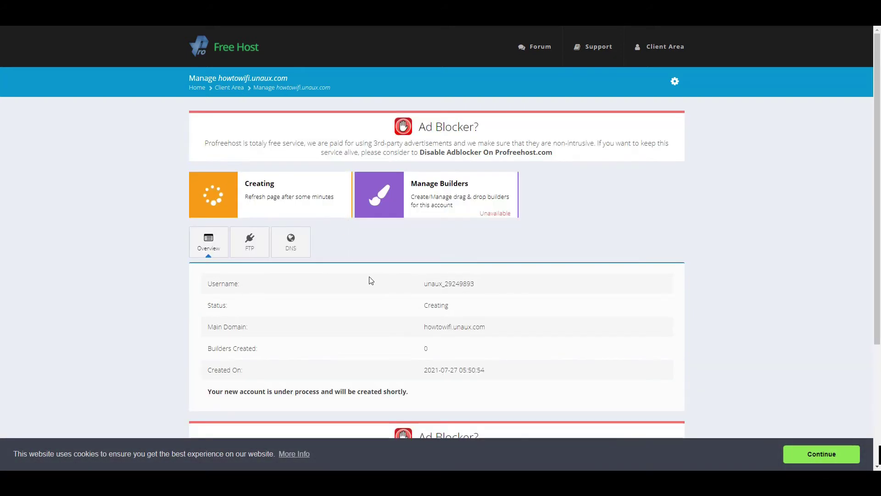
scroll(367, 278, down, 1)
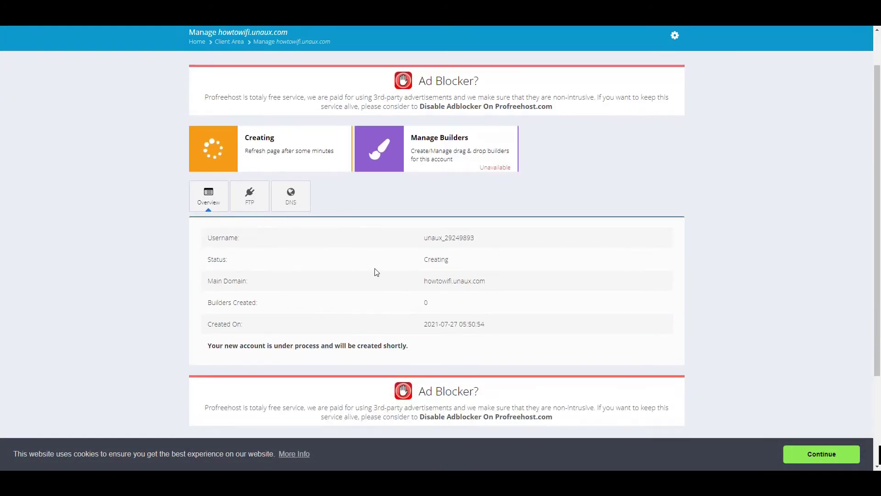
double_click(217, 260)
drag(424, 259, 458, 260)
click(291, 288)
drag(211, 281, 247, 281)
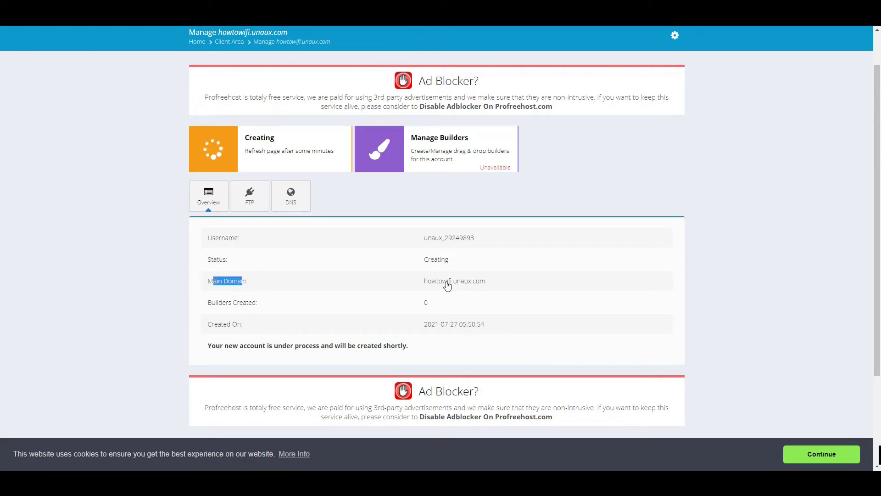
click(423, 281)
drag(423, 281, 515, 283)
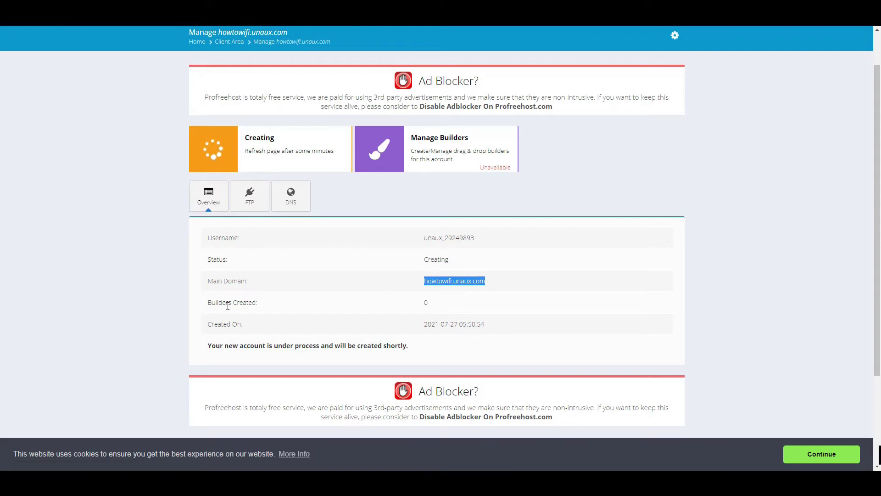
click(389, 268)
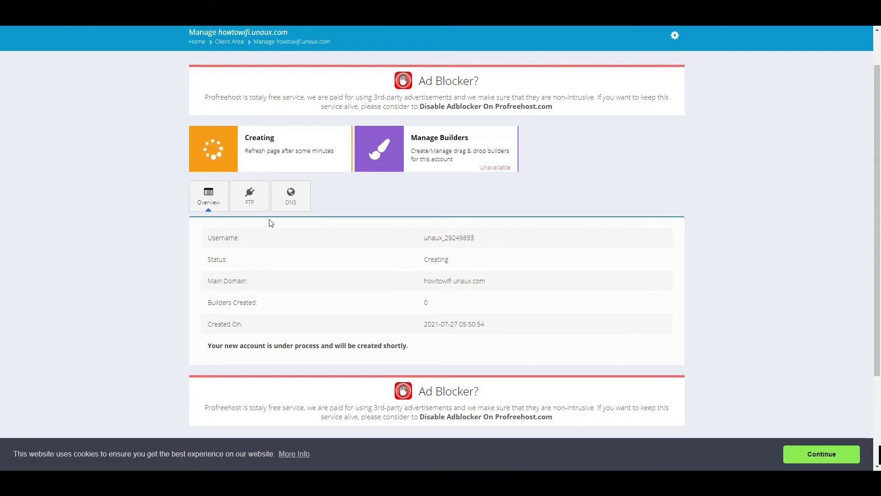
click(240, 197)
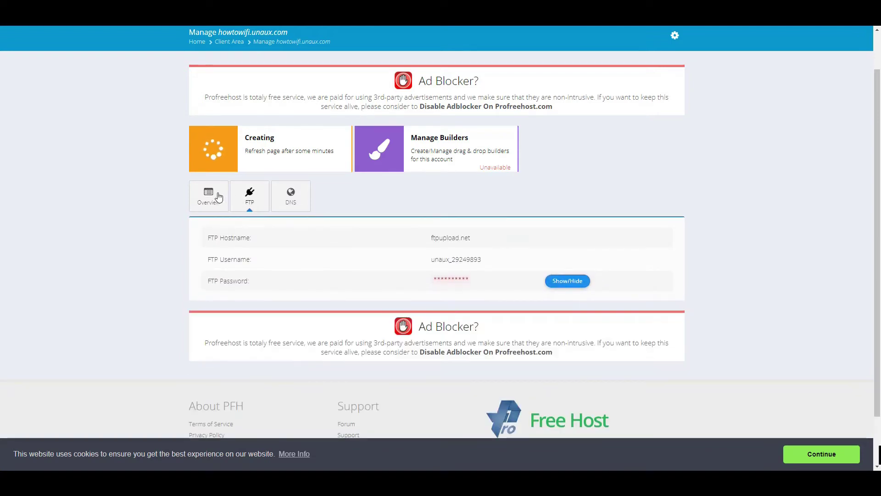
click(210, 198)
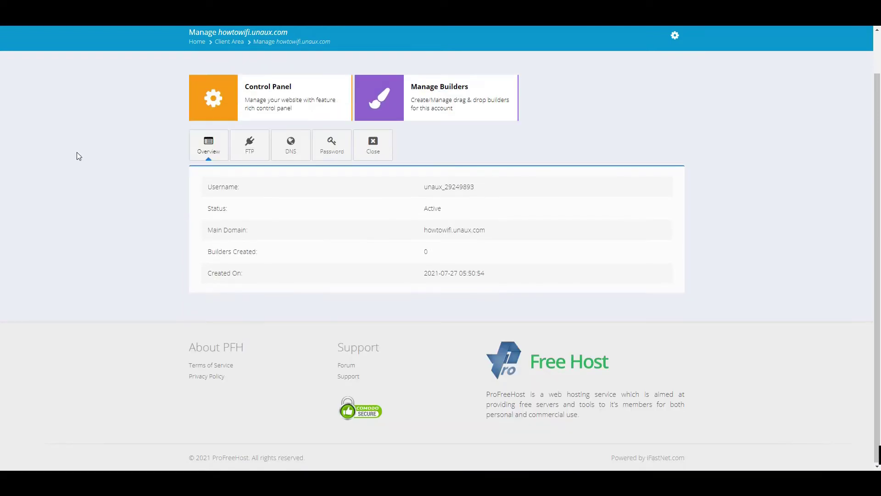
Open the control panel of the hosting account and approve receiving service emails.
scroll(114, 158, up, 1)
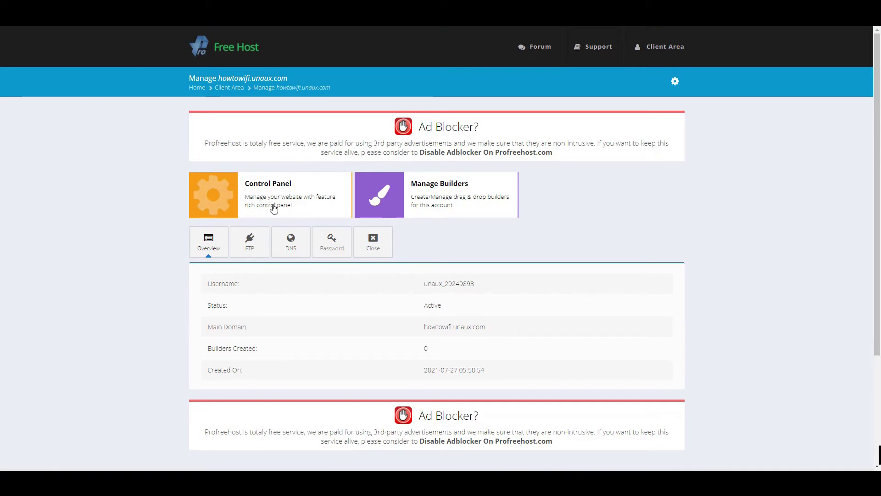
click(248, 208)
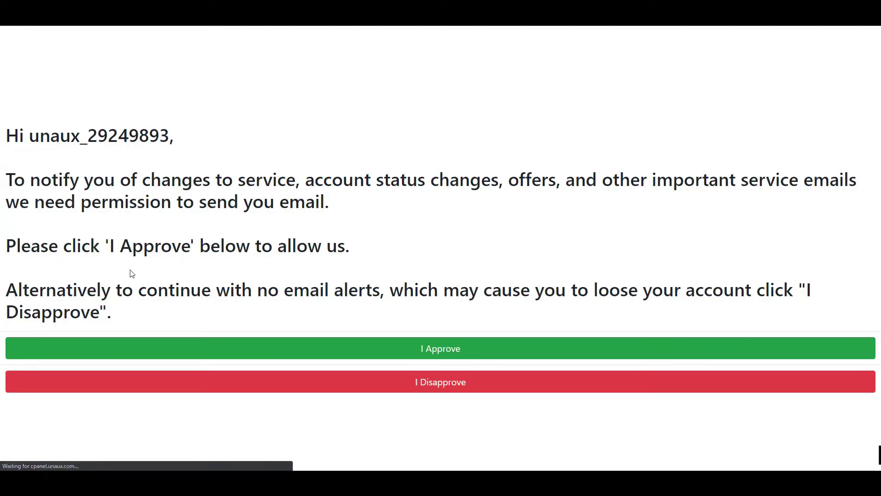
click(427, 356)
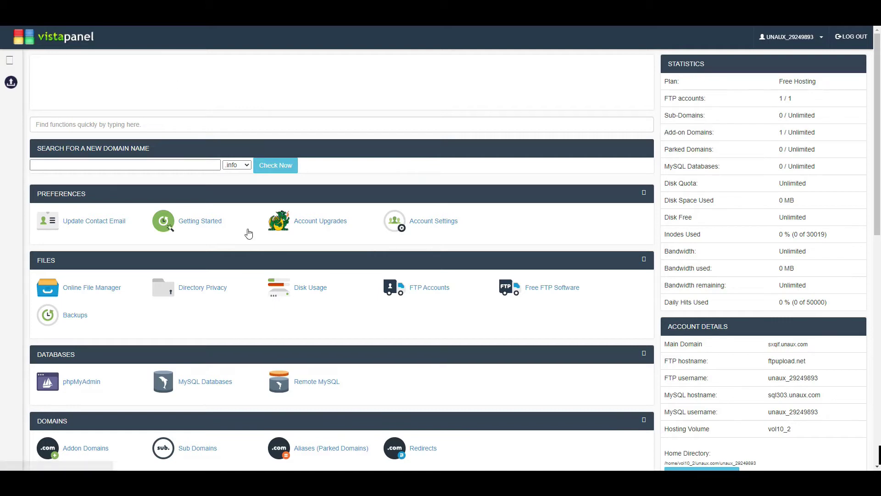
Open the Softaculous Apps Installer from the hosting control panel and start a WordPress installation.
scroll(252, 191, down, 10)
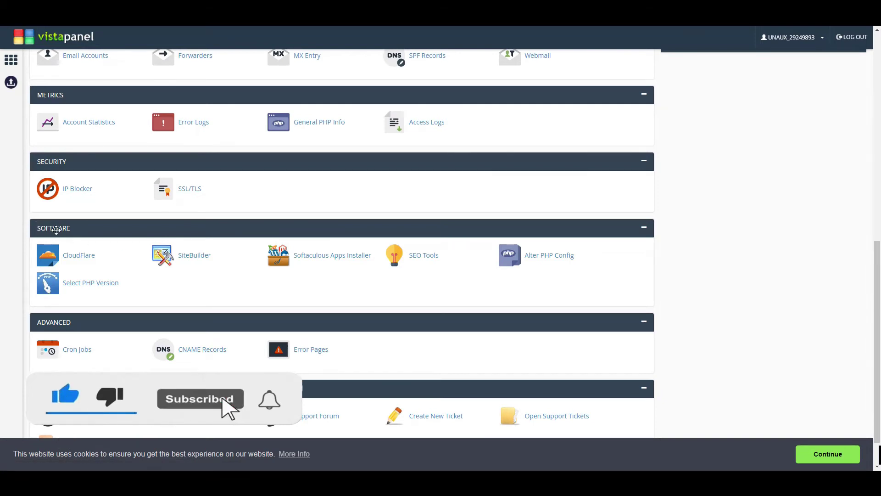
scroll(57, 230, down, 1)
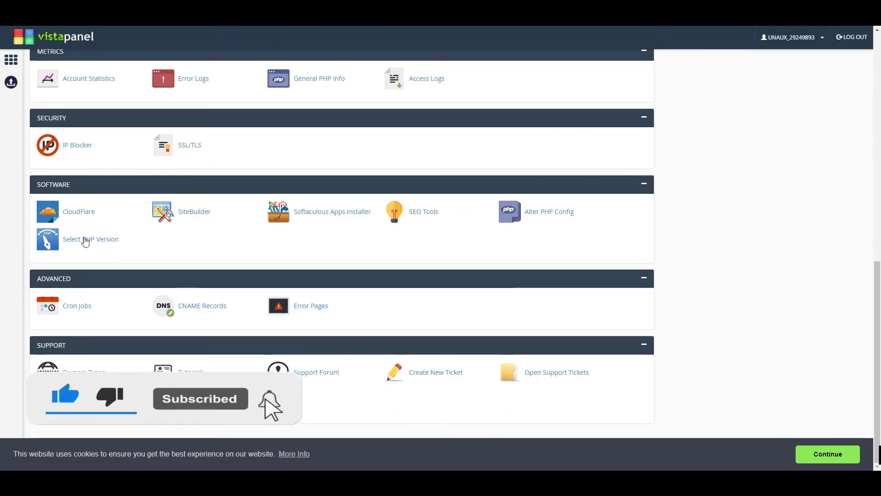
click(324, 217)
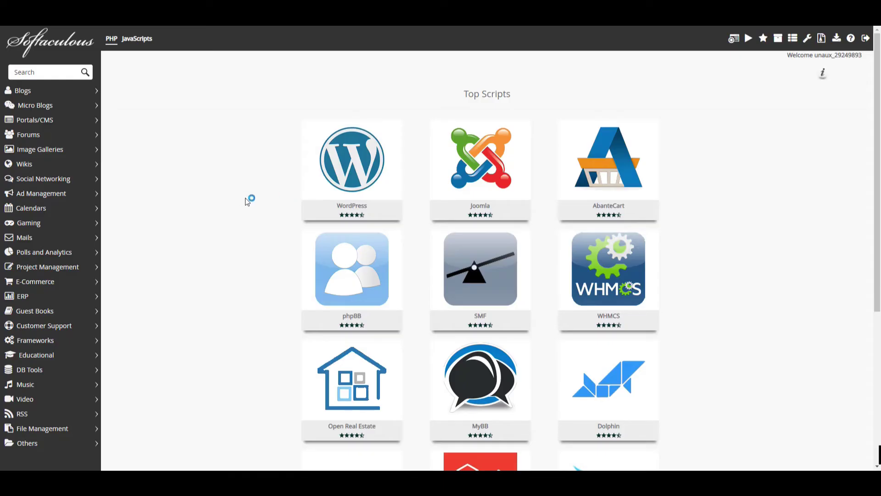
mouse_move(308, 174)
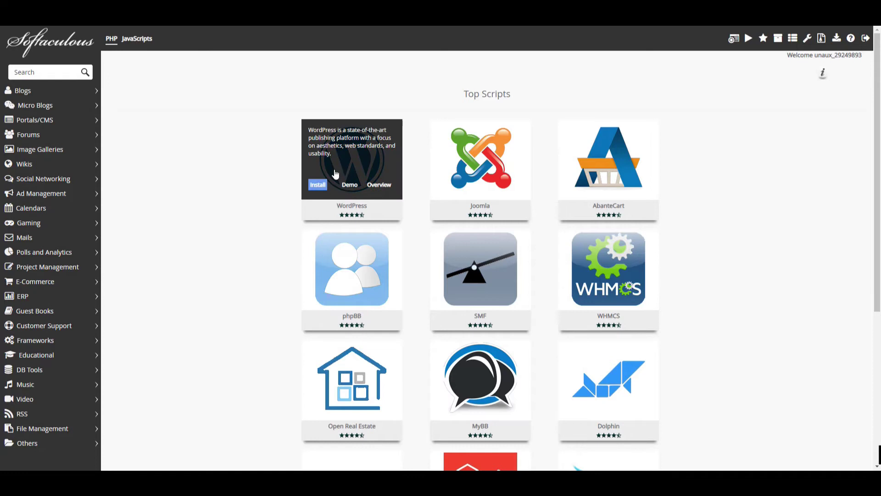
click(316, 186)
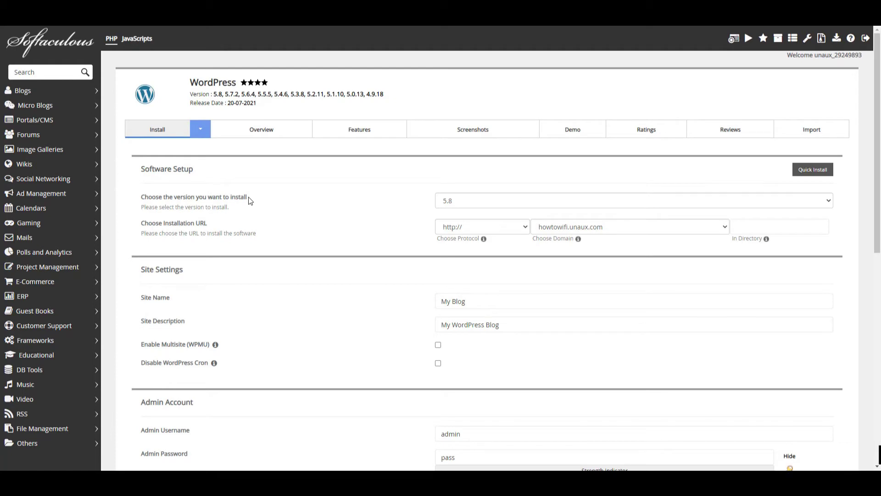
Enter the admin username and admin password for the WordPress installation and review the software setup.
scroll(250, 200, down, 4)
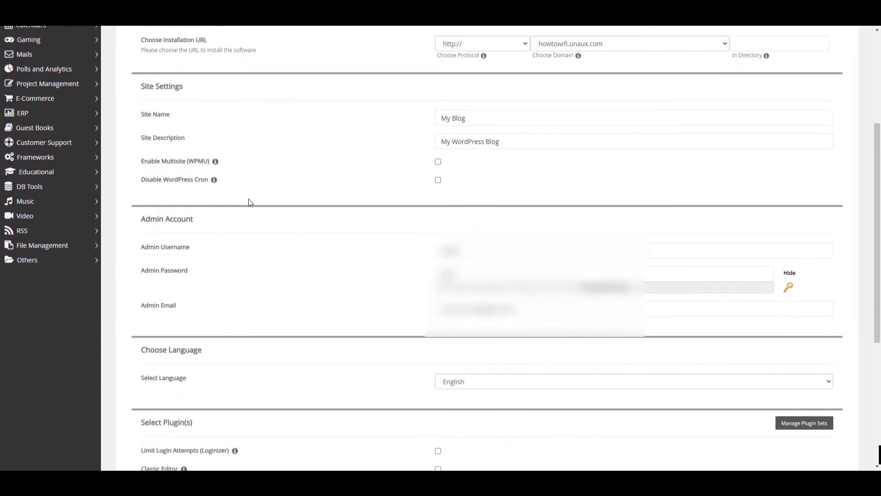
click(166, 252)
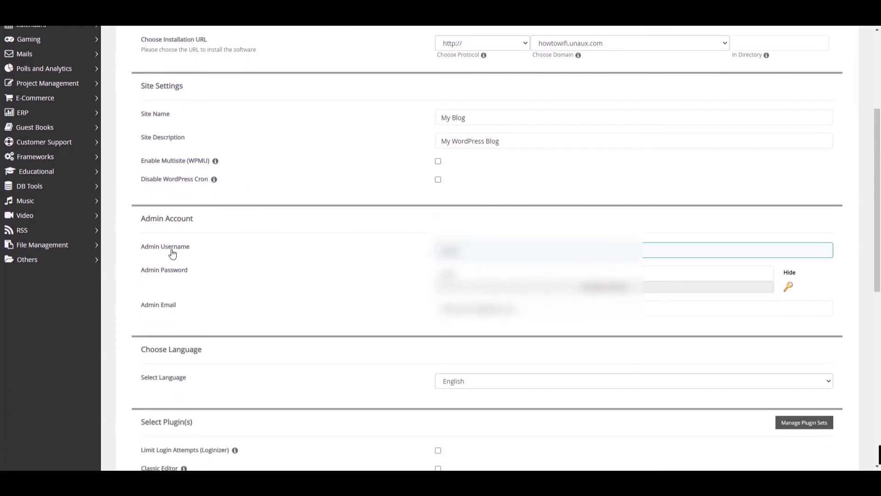
click(167, 281)
click(464, 250)
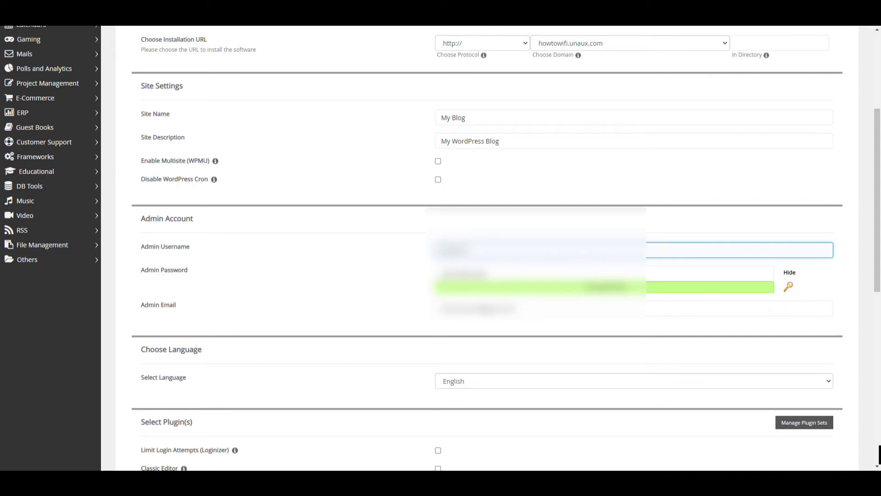
click(320, 230)
scroll(319, 231, up, 4)
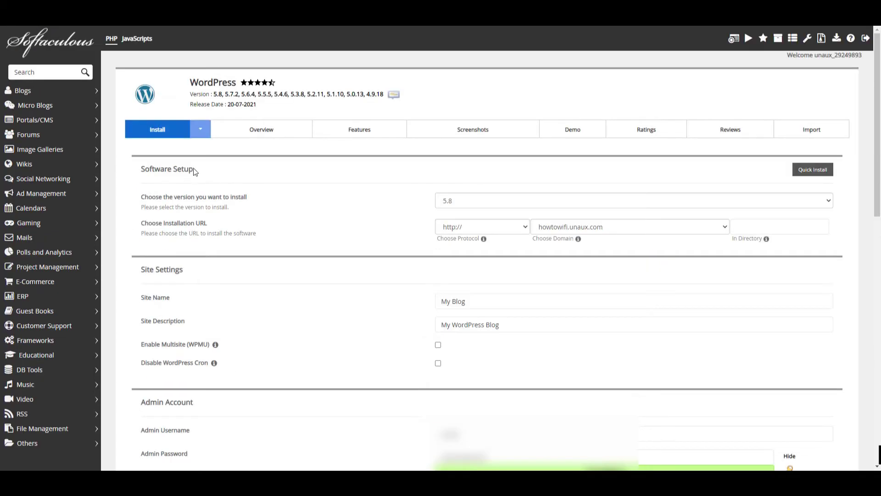
Select the Auto Repair theme and install WordPress on howtowifi.unaux.com.
scroll(335, 254, down, 12)
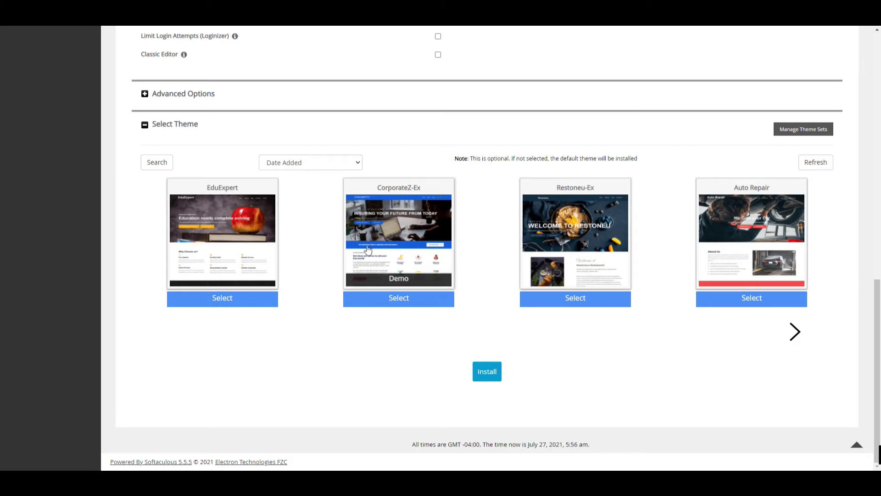
click(758, 303)
click(482, 374)
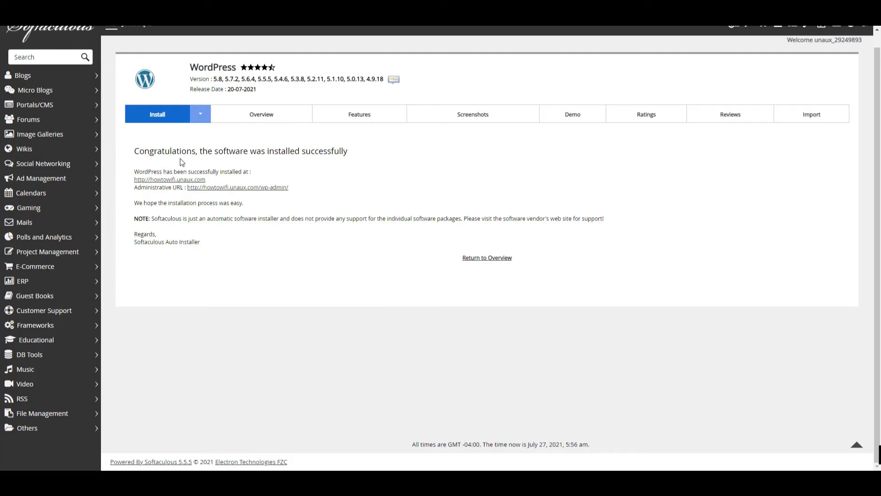
Visit the newly installed site and open its WordPress admin dashboard through the administrative URL.
click(161, 180)
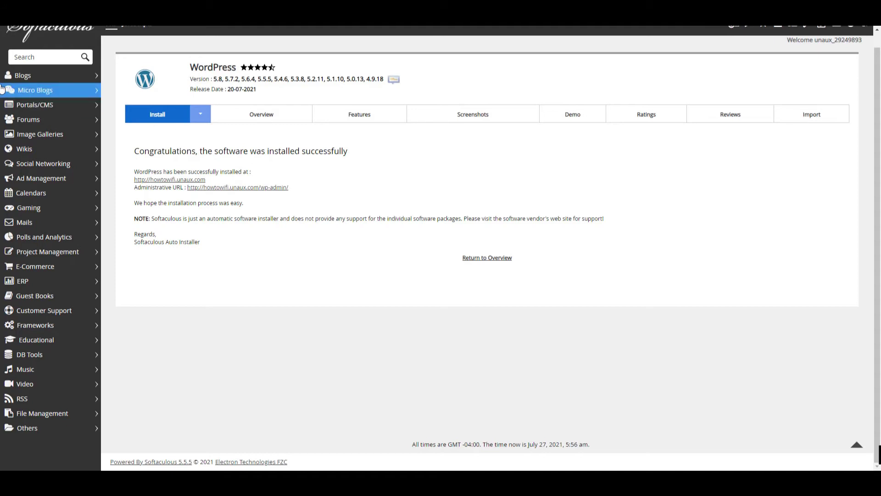
click(235, 188)
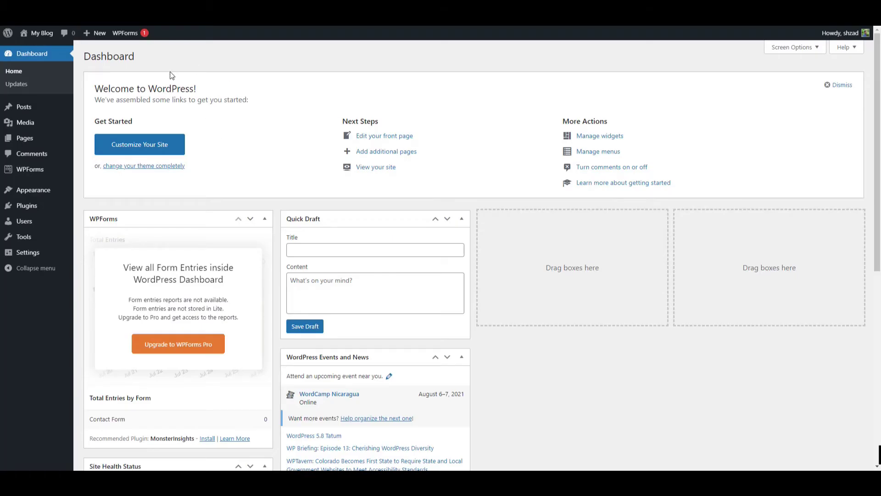
Search for new plugins with "astra", and install and activate the Starter Templates plugin.
click(33, 210)
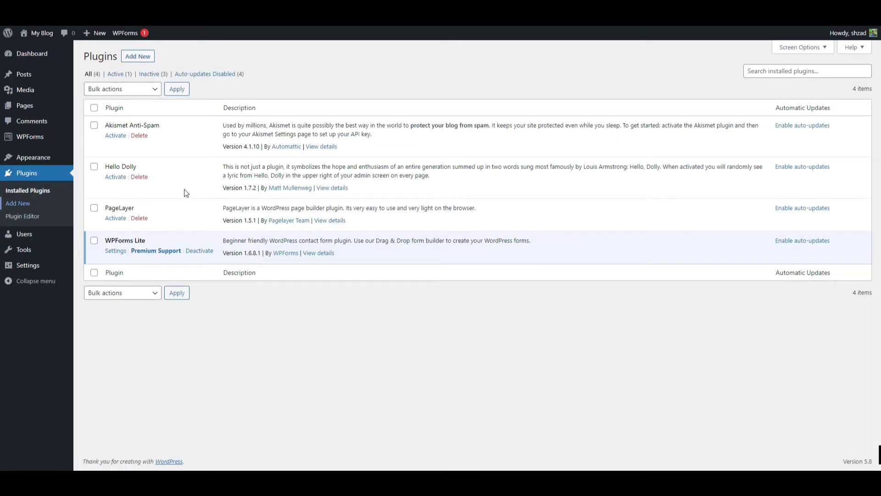
click(138, 56)
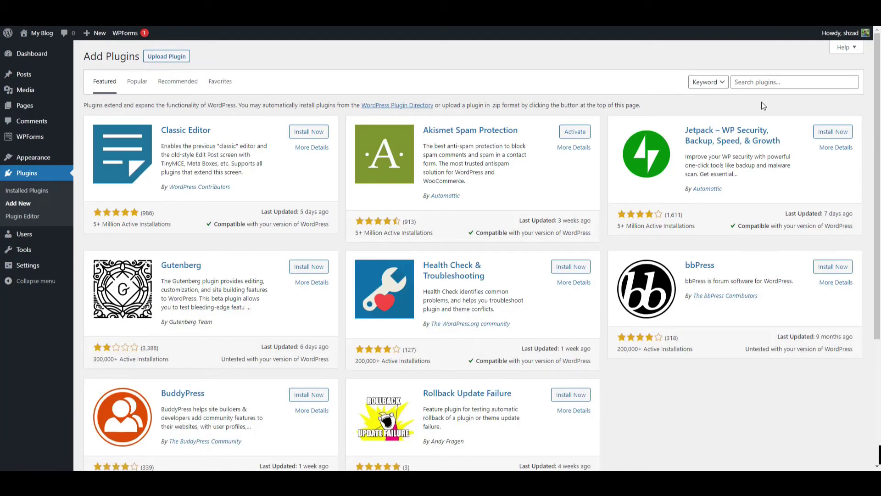
click(784, 79)
text(astra)
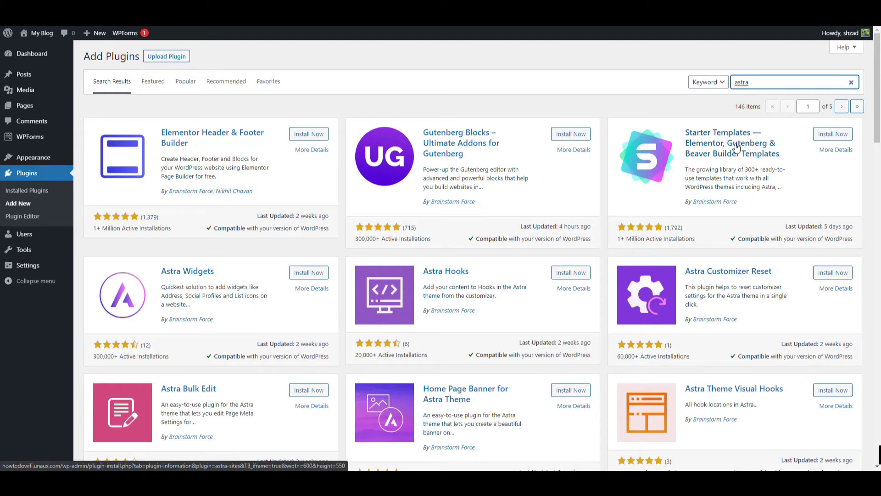
click(828, 134)
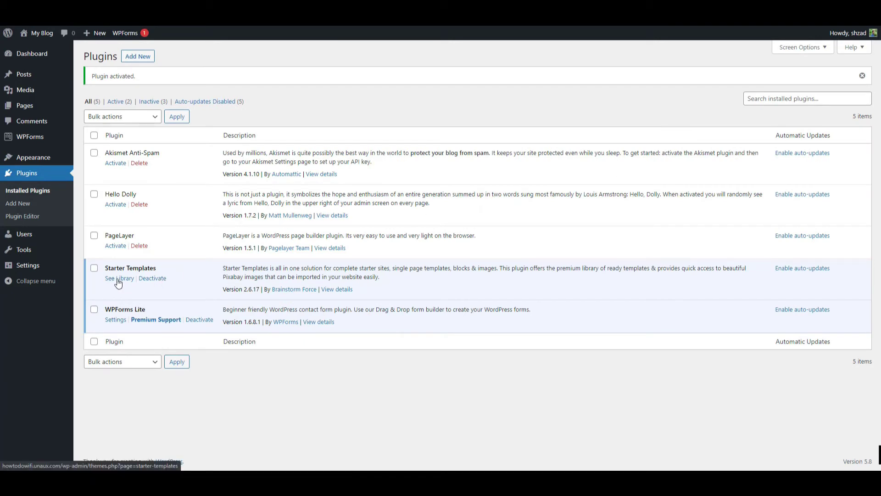
Open the Starter Templates library, filter it to free templates and open the Mountain template.
click(120, 284)
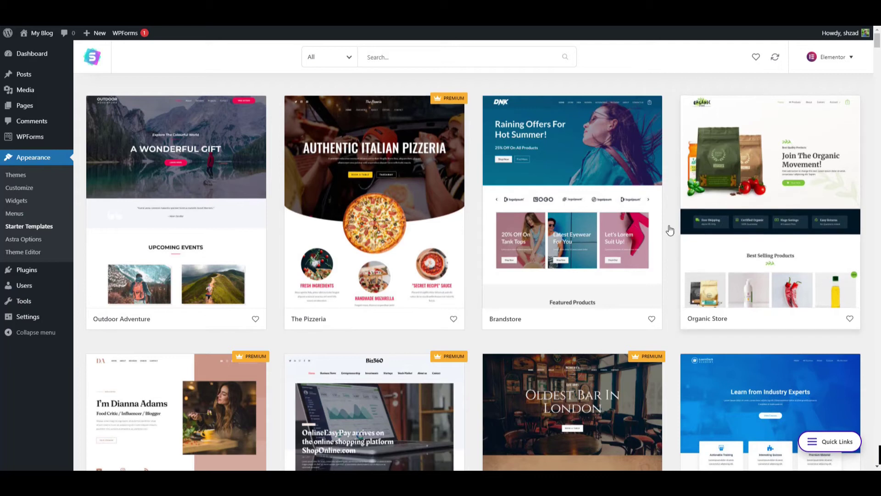
click(334, 61)
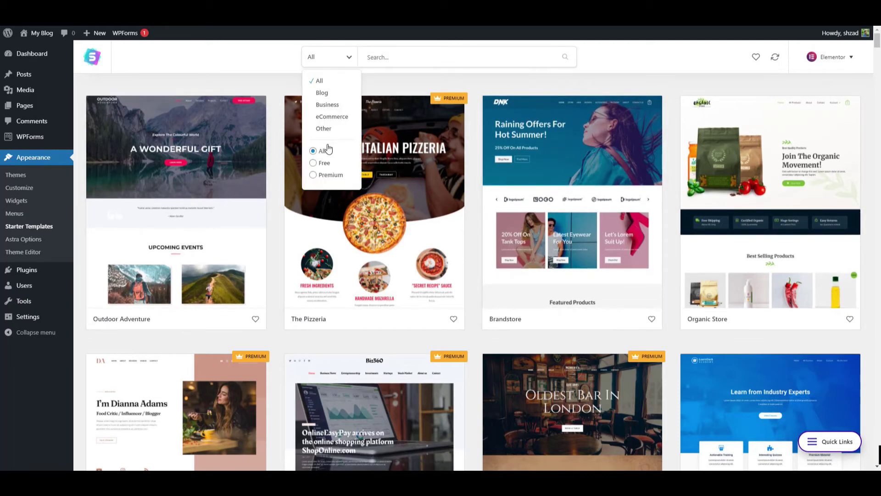
click(325, 164)
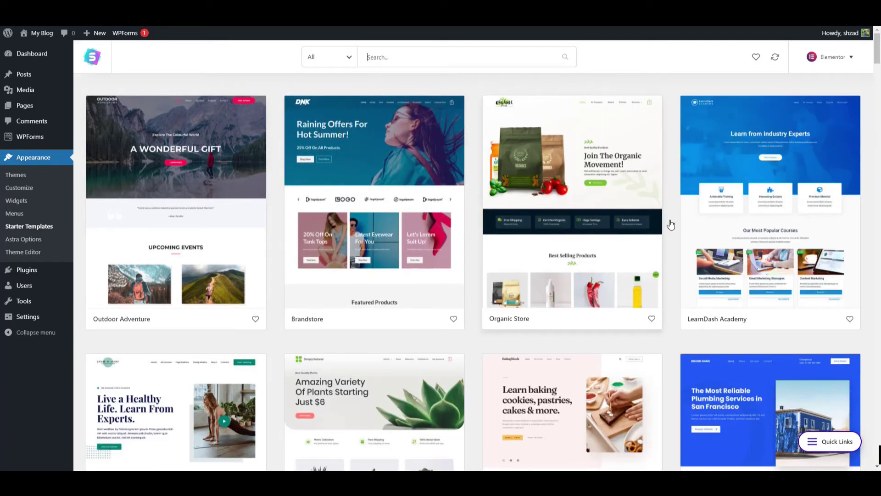
scroll(345, 241, down, 1)
scroll(344, 241, down, 9)
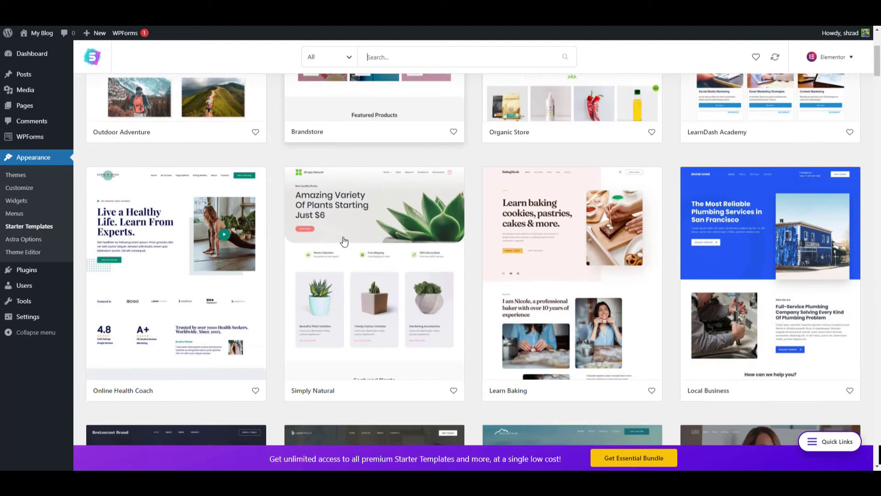
scroll(345, 242, down, 3)
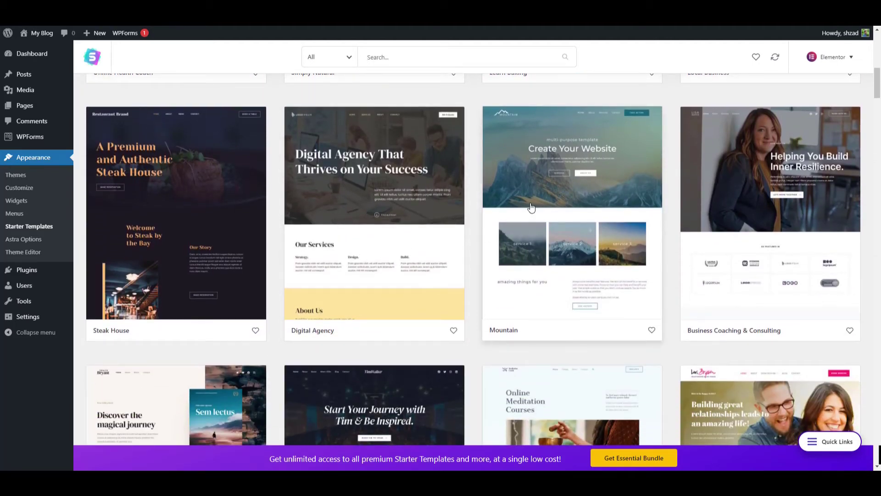
click(554, 204)
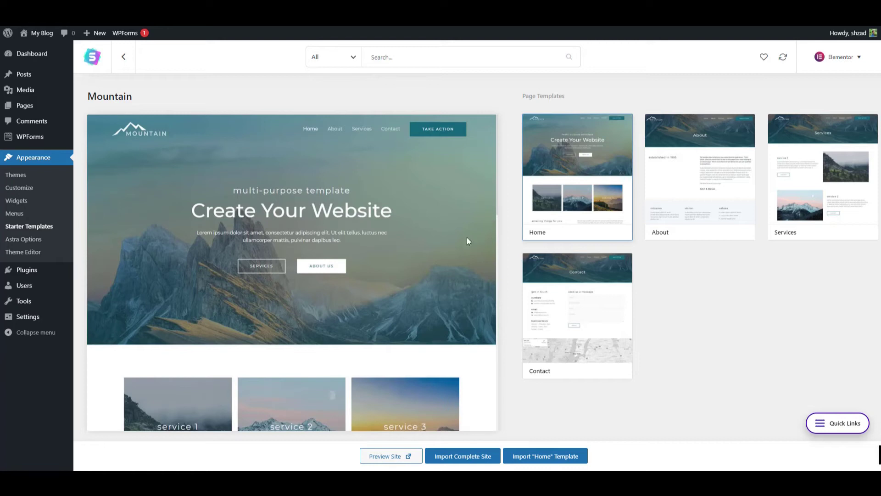
Import the complete Mountain site, answering Expert and Myself/My company and skipping the name and email details.
click(462, 460)
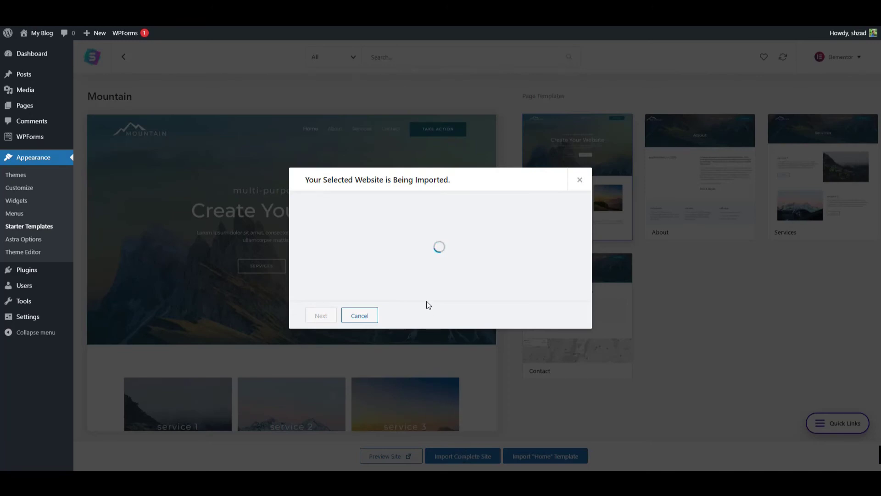
click(326, 238)
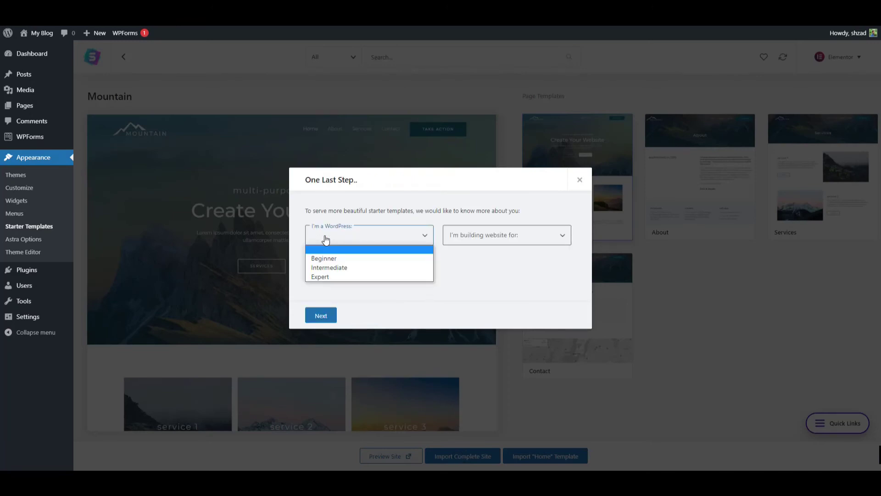
click(331, 276)
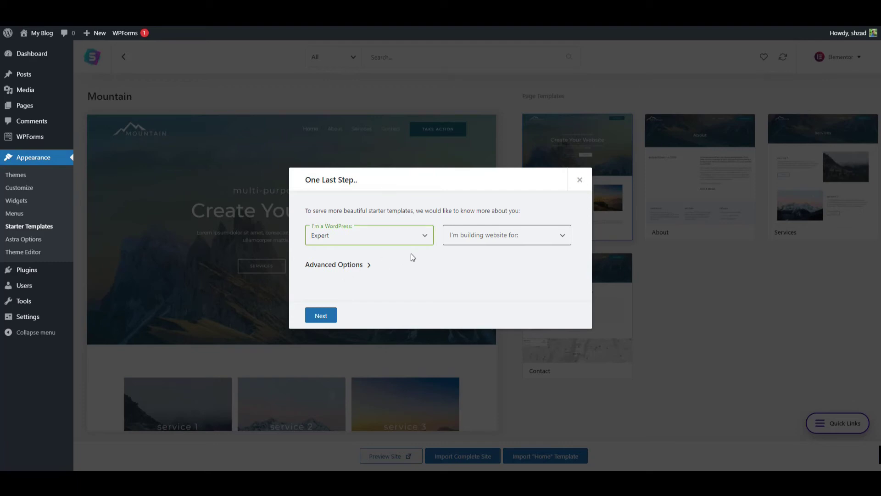
click(472, 240)
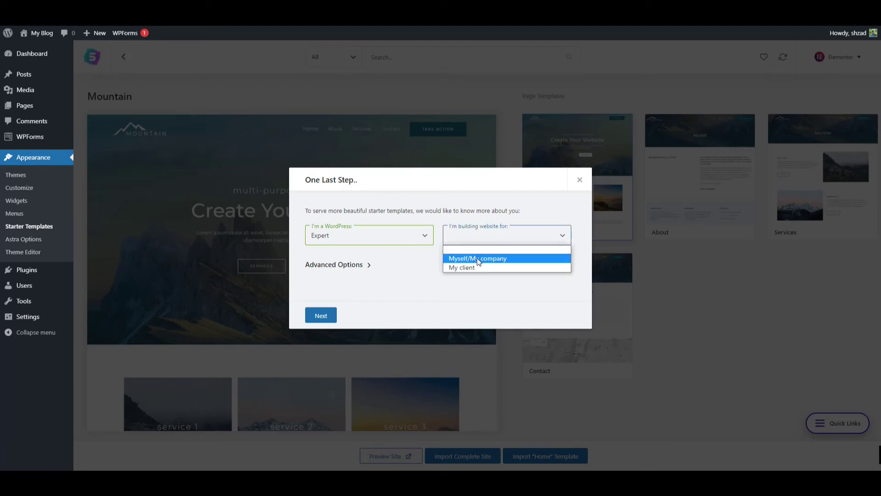
click(478, 260)
click(319, 317)
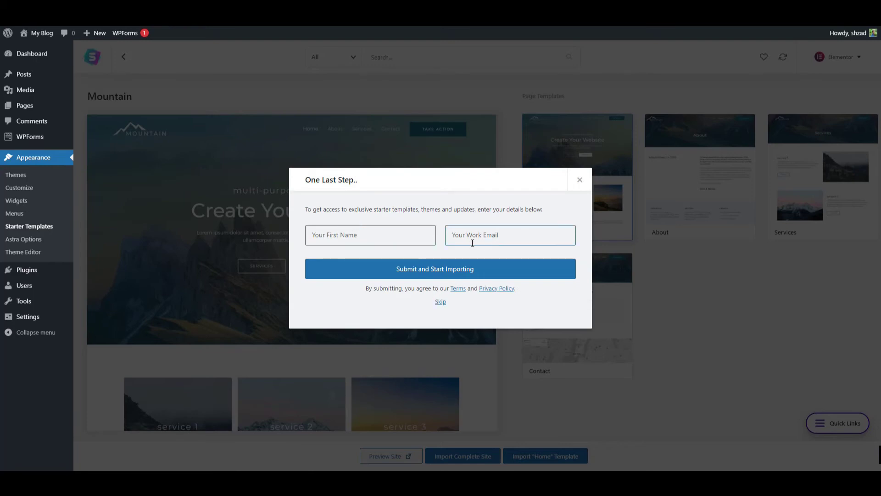
click(441, 303)
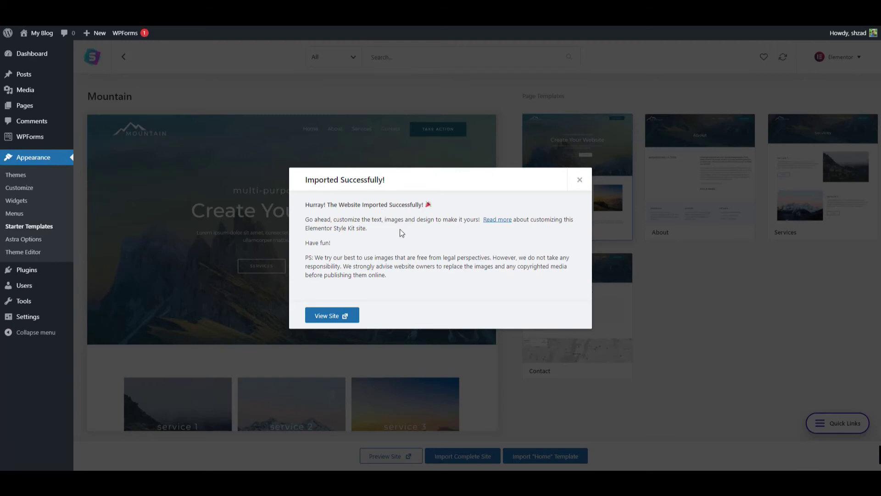
View the imported site, look through its home page sections and open the page for editing with Elementor.
click(328, 321)
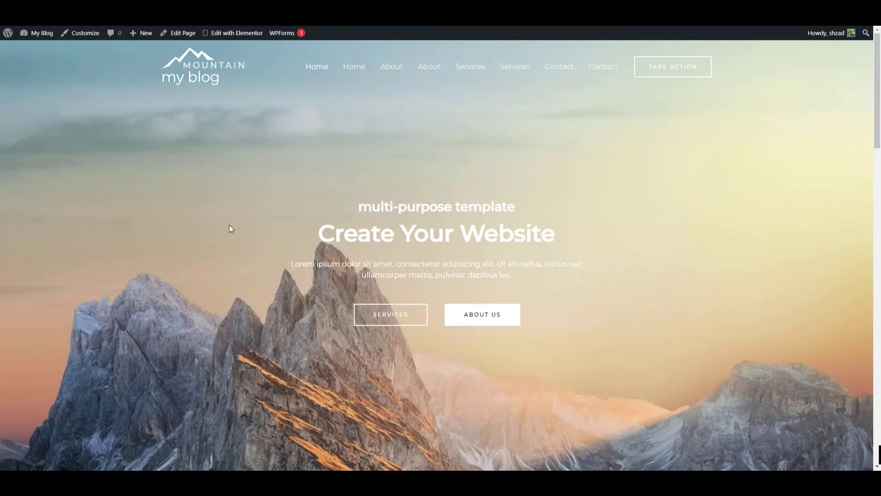
scroll(263, 237, down, 10)
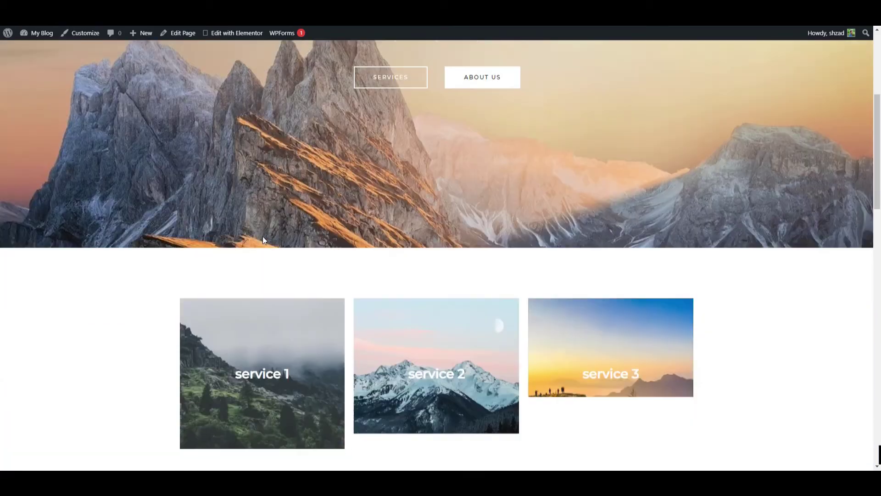
scroll(263, 237, down, 6)
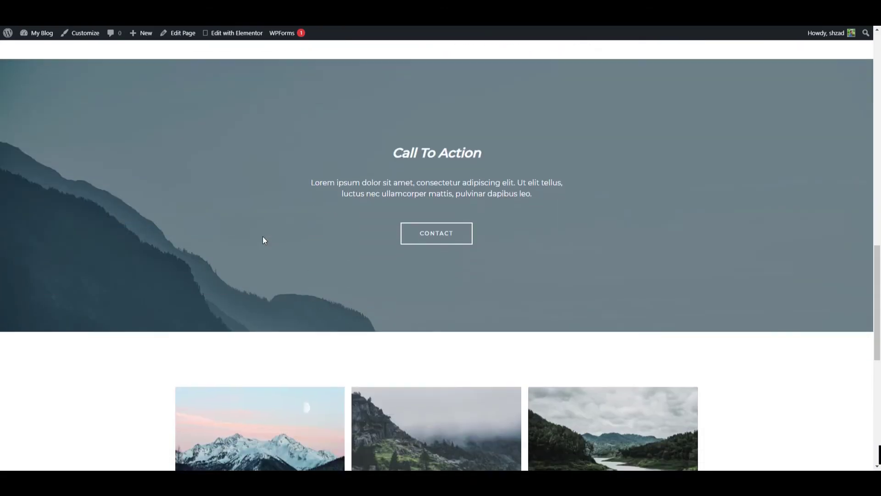
scroll(263, 237, up, 5)
scroll(263, 239, up, 10)
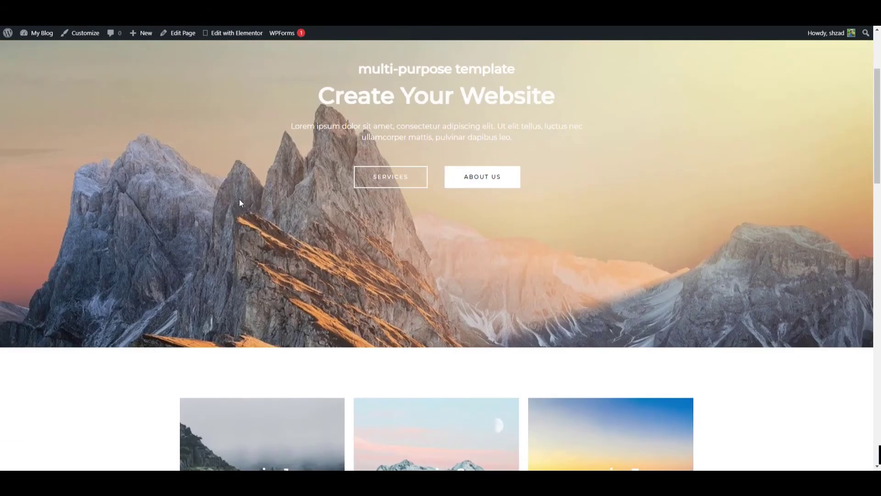
mouse_move(220, 34)
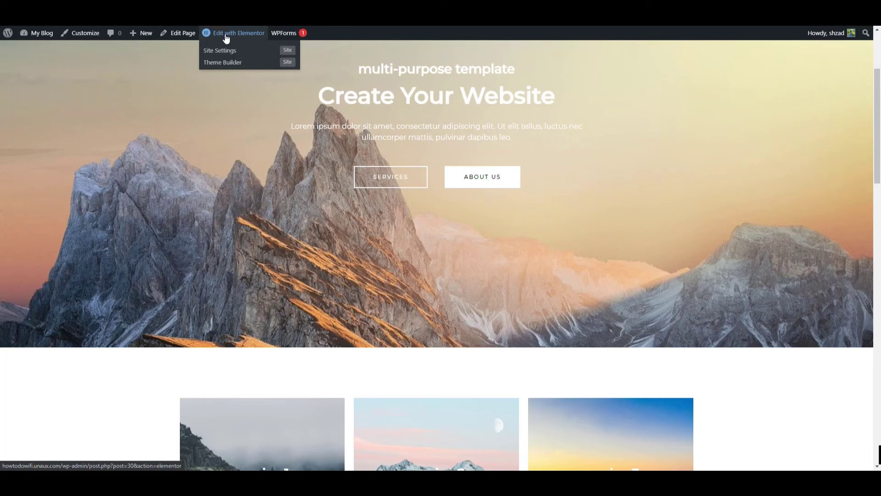
click(225, 38)
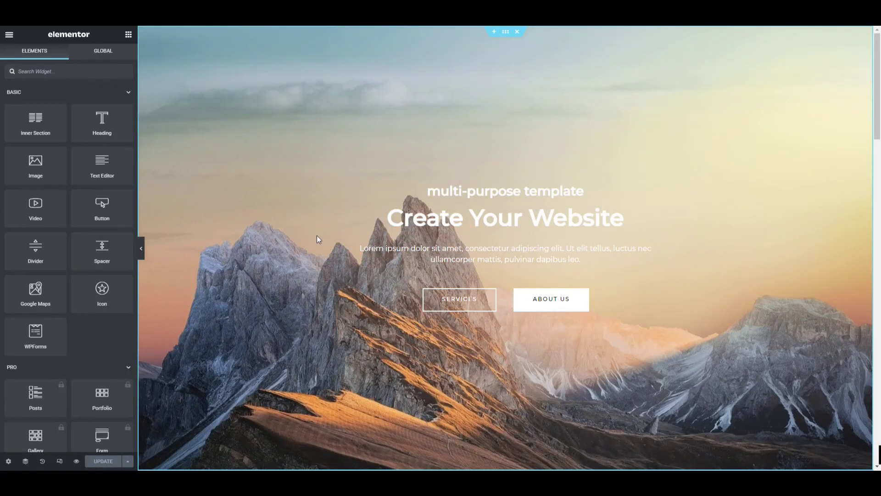
Change the hero section's main heading to "HOW TO WIFI".
click(477, 222)
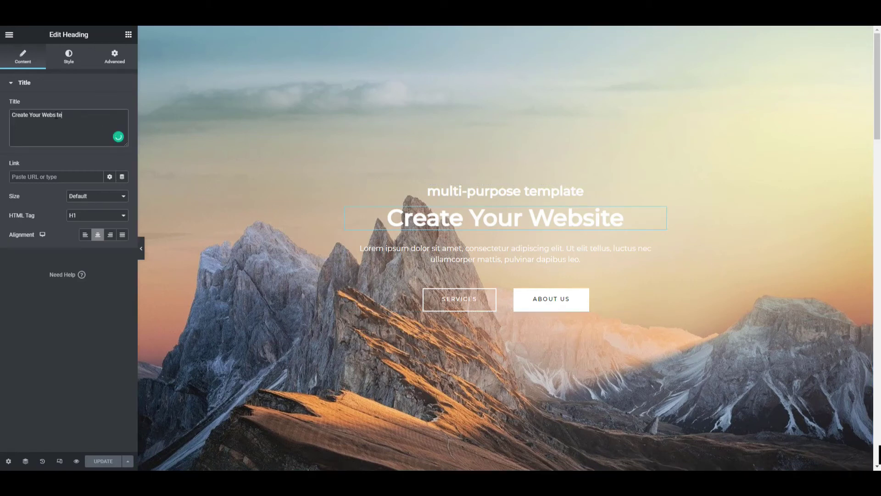
drag(73, 118, 2, 113)
text(HOW TO WIFI)
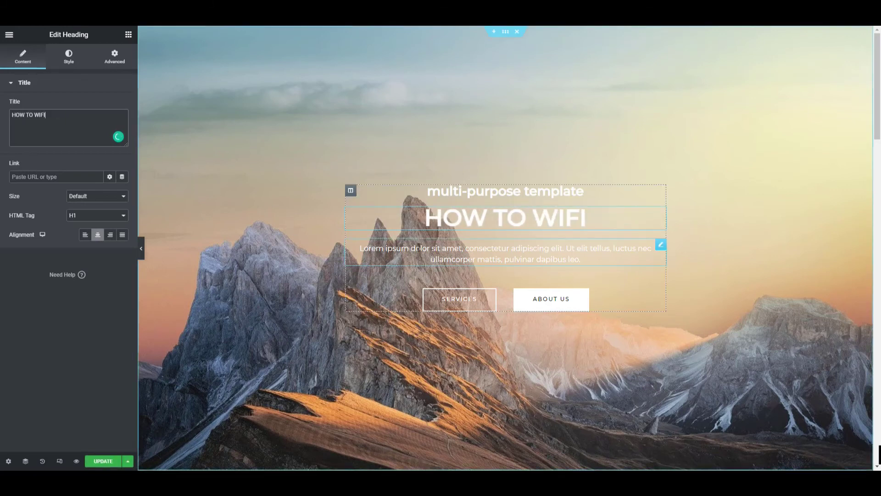
Change the smaller heading above the hero's main heading to "TYPE ANYTHING YOU WANT".
click(446, 250)
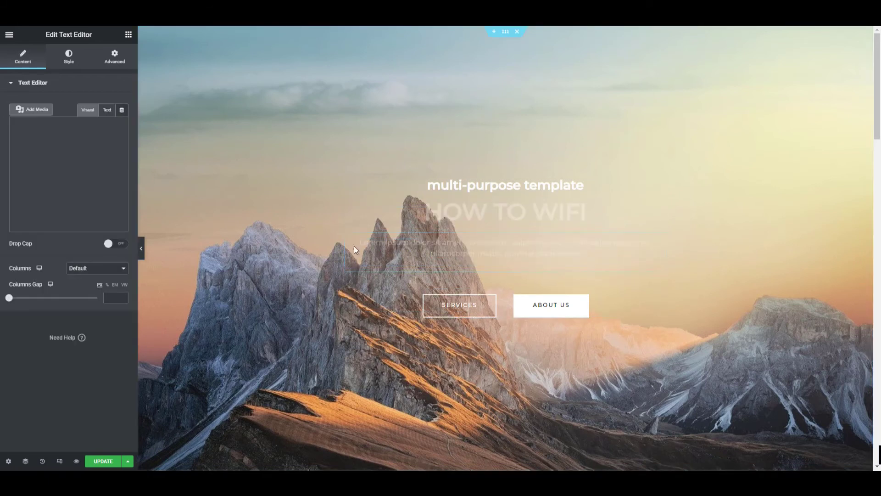
click(459, 305)
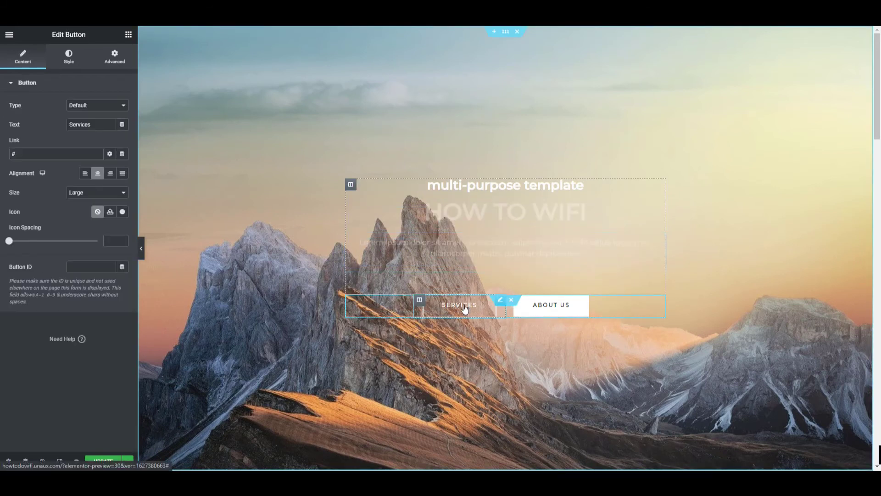
click(513, 187)
drag(72, 115, 0, 115)
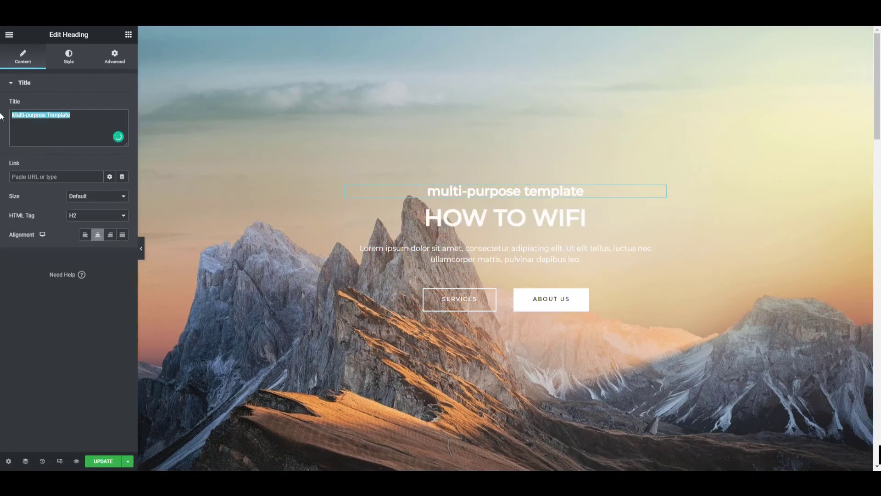
text(TYPE ANYTHING YOU WANT)
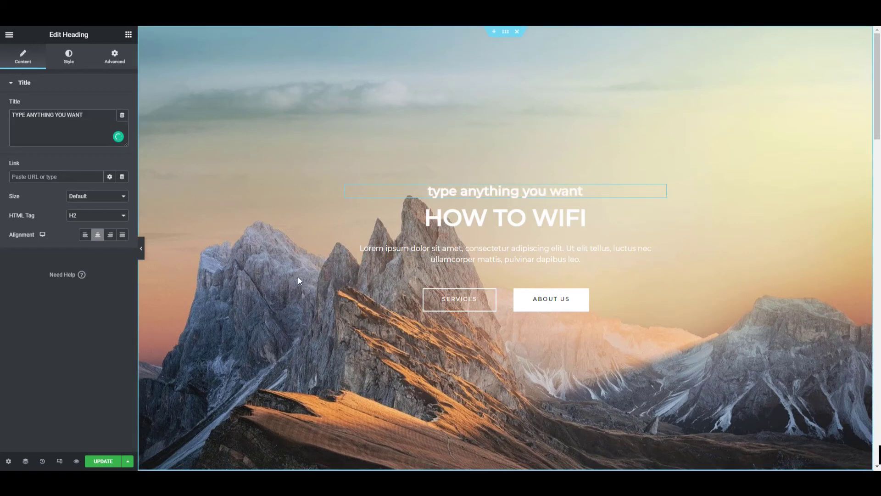
Open the settings of the hero section's Services and About Us buttons to examine their text and link options.
scroll(313, 281, down, 2)
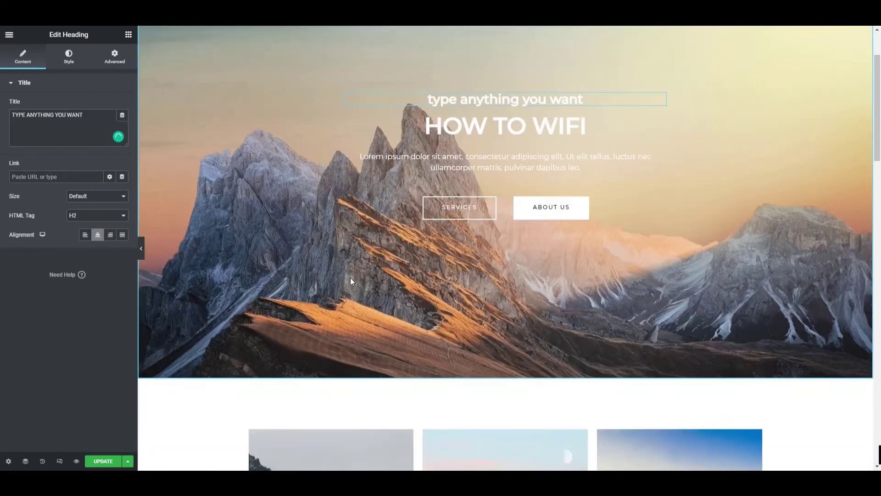
click(467, 211)
click(581, 210)
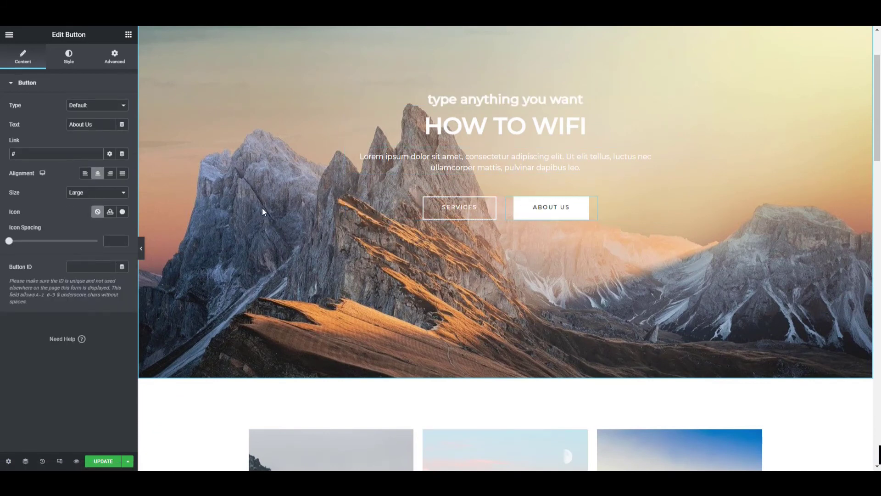
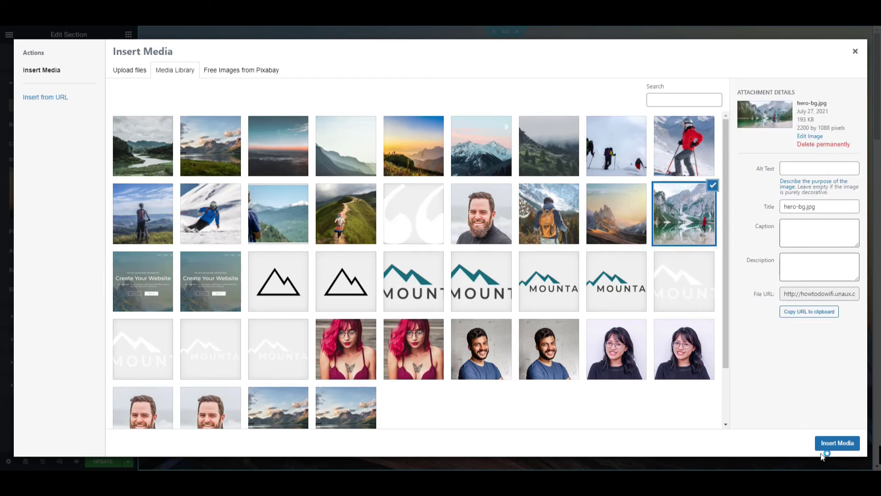
Insert hero-bg.jpg as the hero section's background image and give its overlay a near-black first color with opacity 0.31.
click(840, 449)
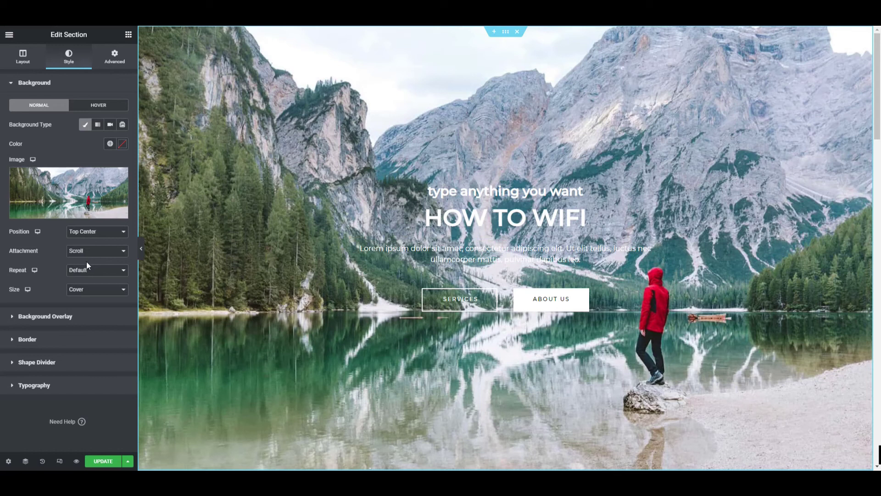
click(37, 319)
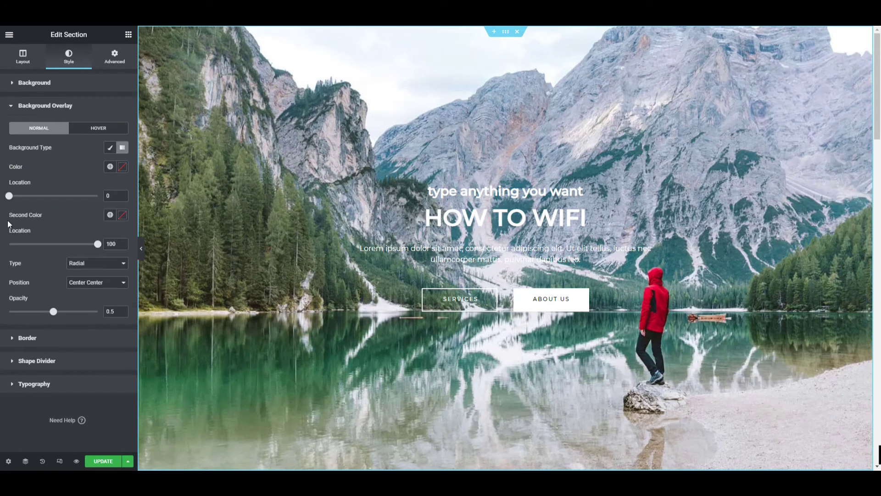
mouse_move(54, 312)
mouse_down()
mouse_move(23, 314)
mouse_move(38, 315)
mouse_up()
click(122, 171)
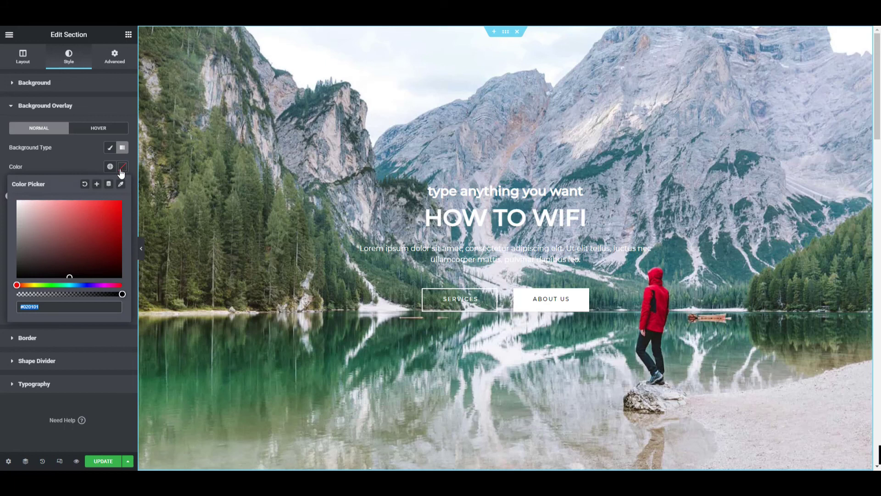
click(68, 276)
mouse_move(68, 276)
mouse_down()
mouse_move(55, 268)
mouse_move(41, 275)
mouse_up()
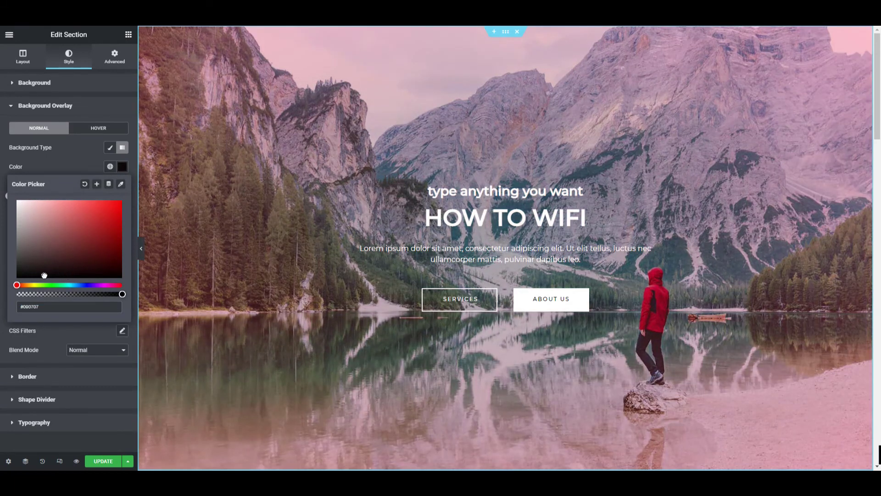
click(80, 362)
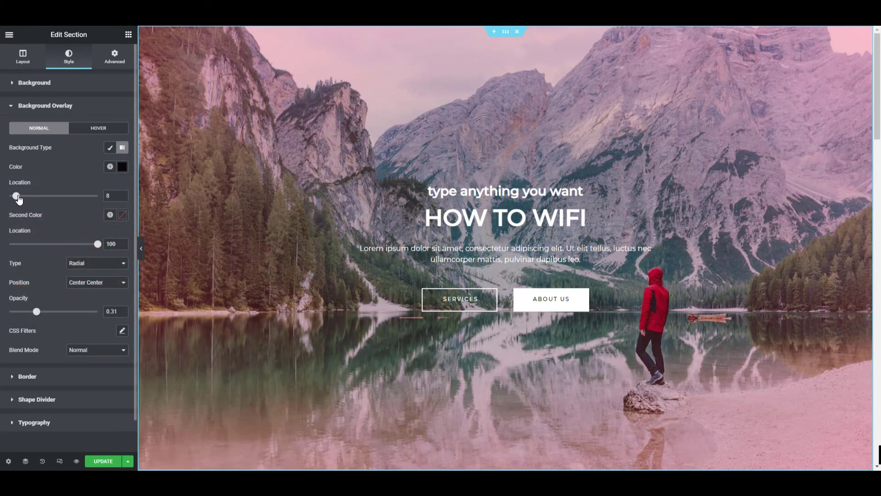
Set the hero overlay's second color to black and its opacity to 0.57.
click(122, 168)
click(122, 168)
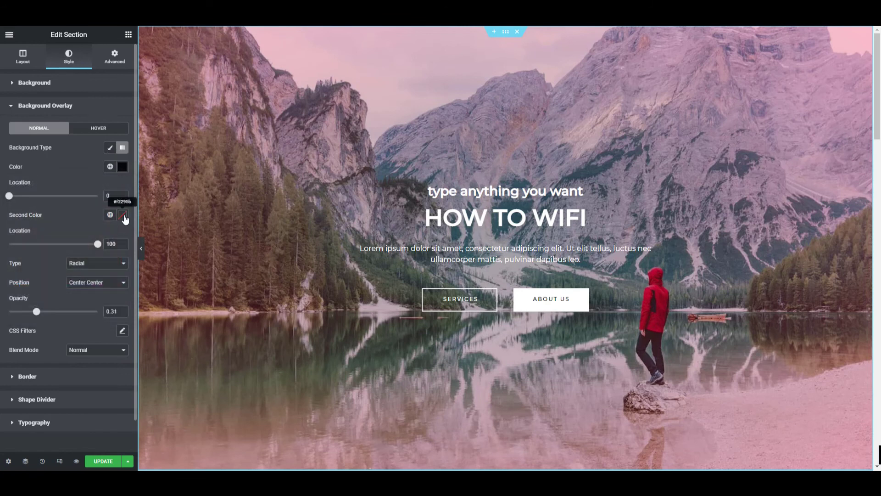
click(122, 215)
click(69, 321)
mouse_move(70, 316)
mouse_down()
mouse_move(52, 329)
mouse_move(34, 312)
mouse_move(10, 312)
mouse_move(78, 315)
mouse_move(59, 317)
mouse_up()
click(121, 216)
Delete the "service 2" column from the services section.
scroll(73, 337, down, 1)
scroll(80, 298, up, 1)
scroll(292, 329, down, 7)
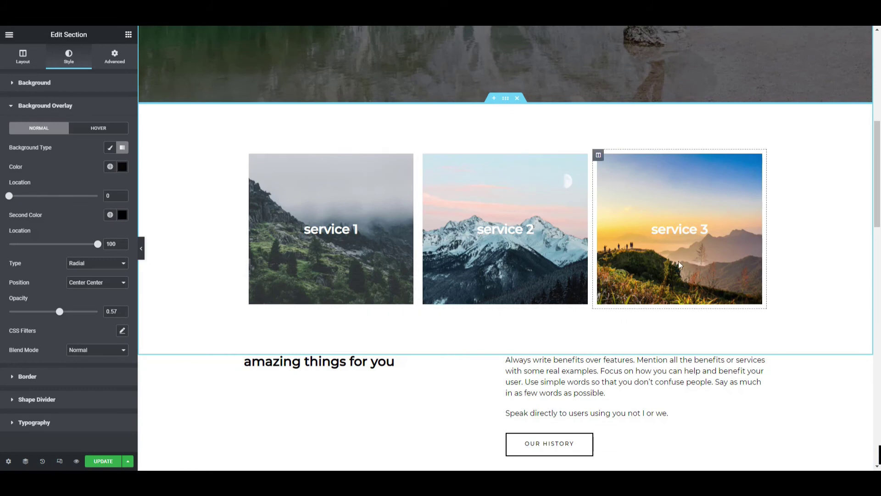
scroll(321, 275, down, 1)
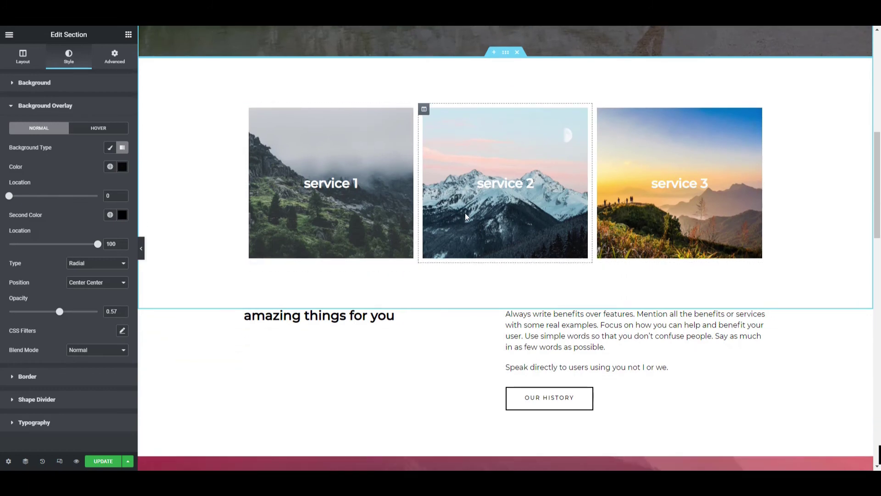
right_click(467, 217)
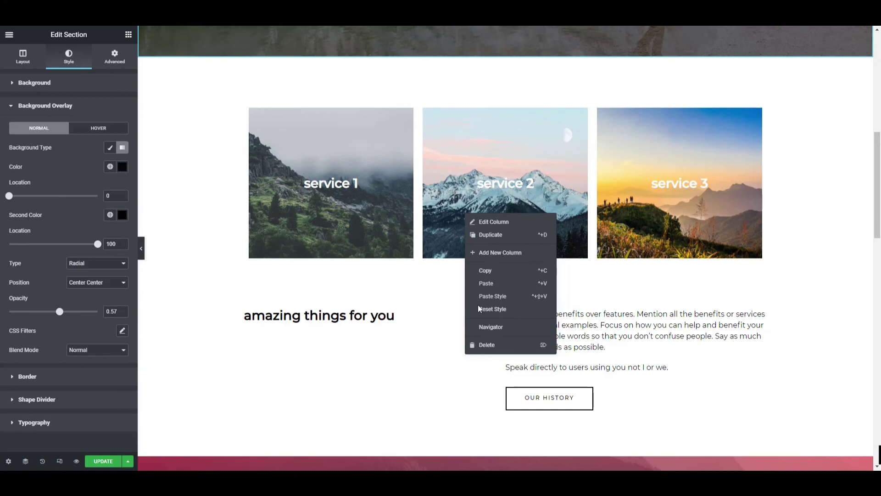
click(487, 347)
Add a new section below the image gallery, using the structure with a wide first column and a narrow second column.
scroll(319, 296, down, 1)
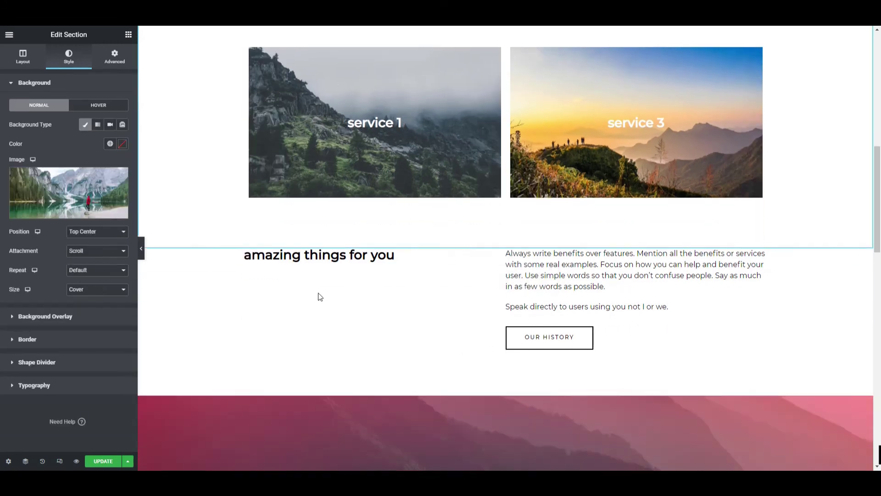
scroll(320, 296, down, 10)
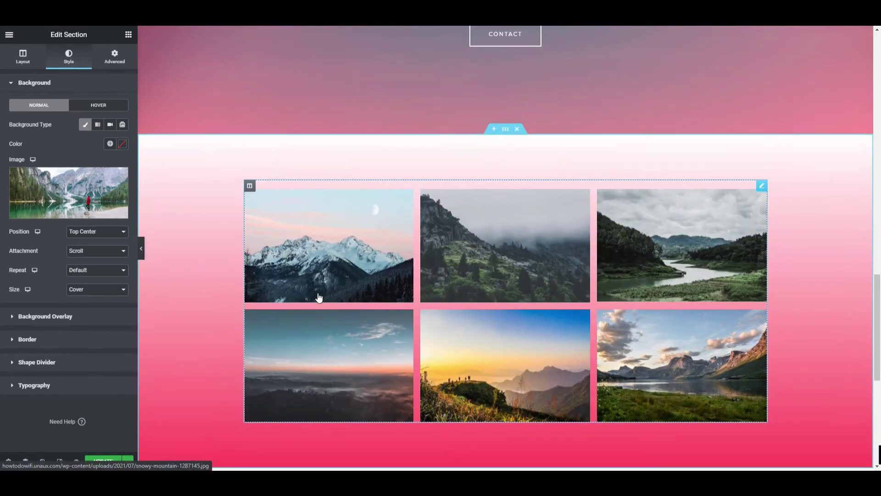
scroll(319, 297, down, 6)
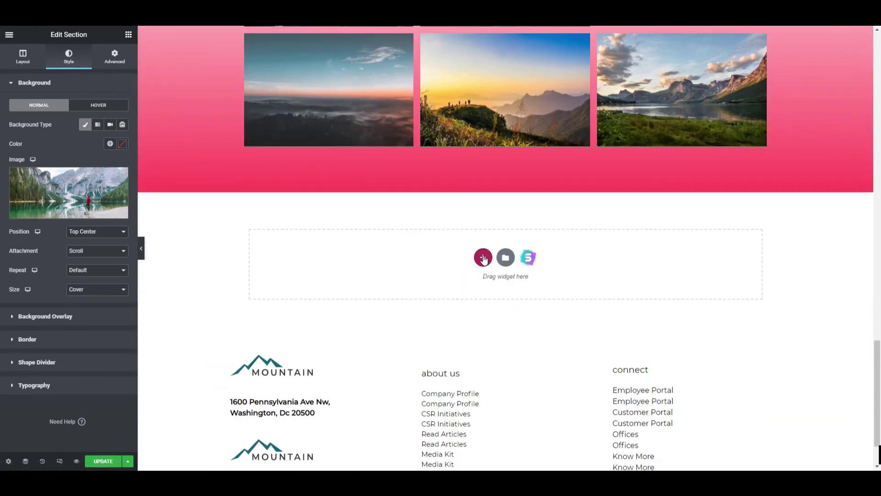
click(483, 258)
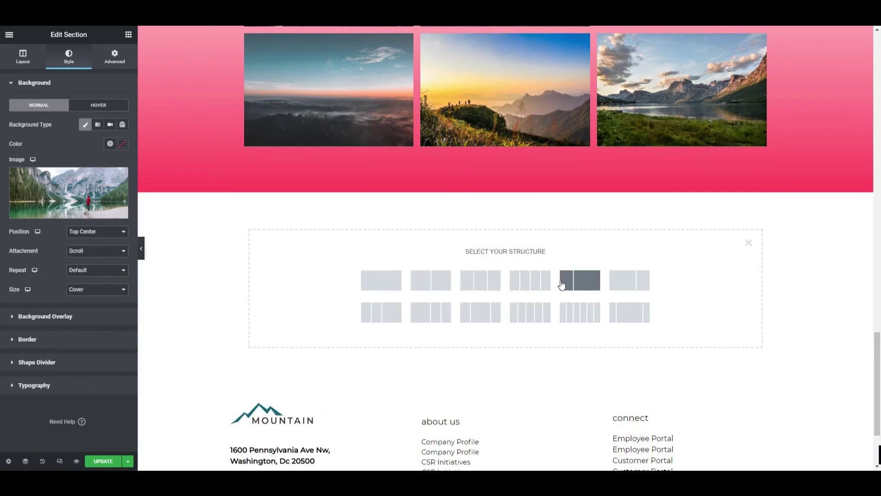
click(631, 285)
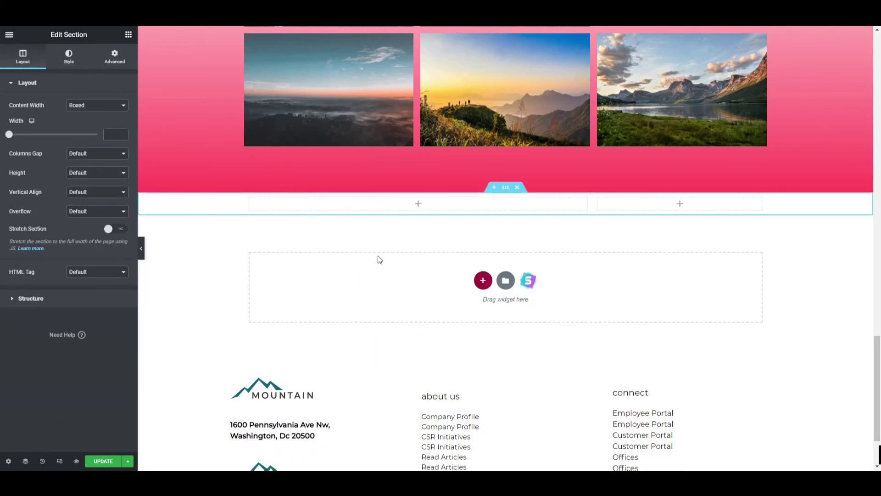
Add another section with the same wide-and-narrow structure below the new one and delete its wide column.
scroll(387, 265, down, 1)
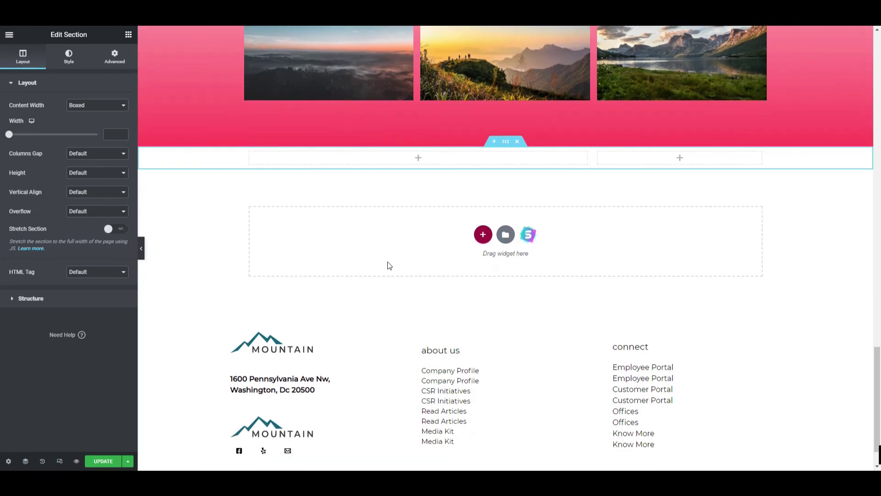
click(482, 234)
click(624, 257)
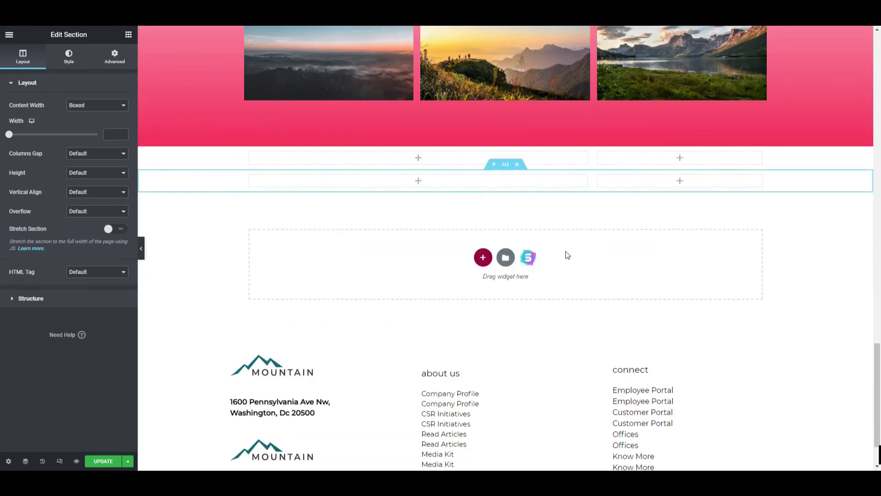
right_click(282, 178)
click(301, 310)
Place a WPForms widget in the wide column of the first new section and select Contact Form for it.
click(418, 158)
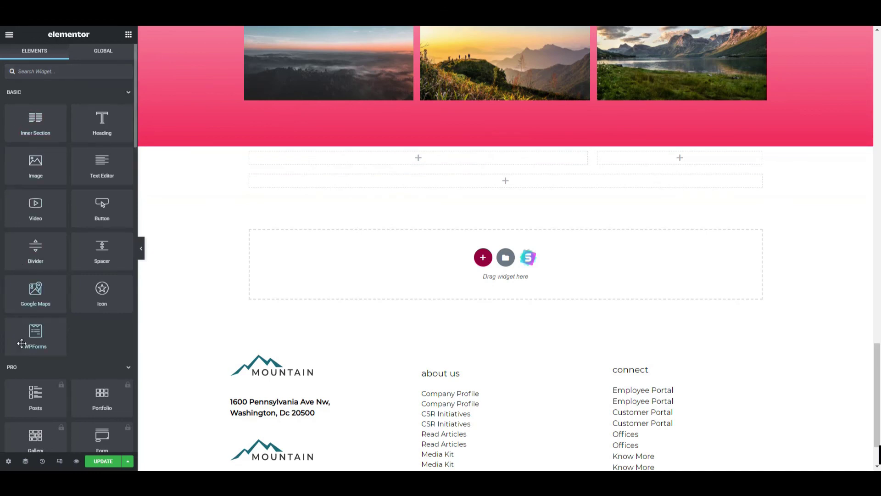
drag(36, 335, 374, 157)
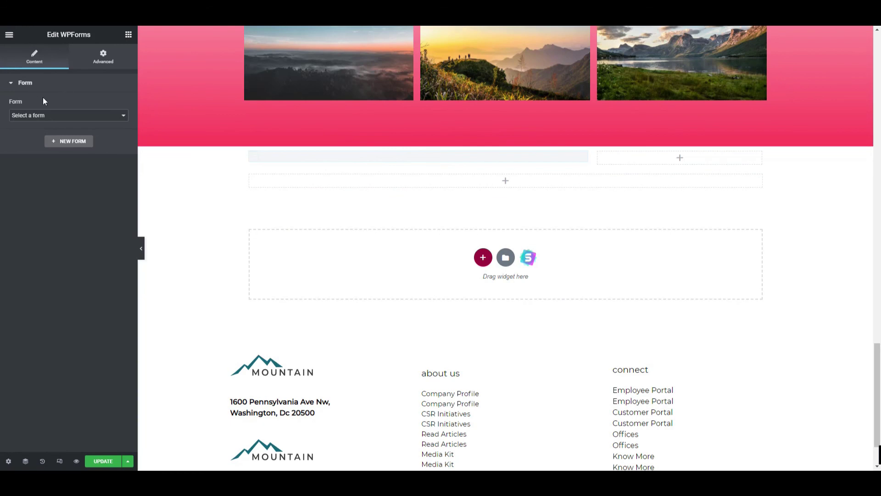
click(43, 116)
click(43, 132)
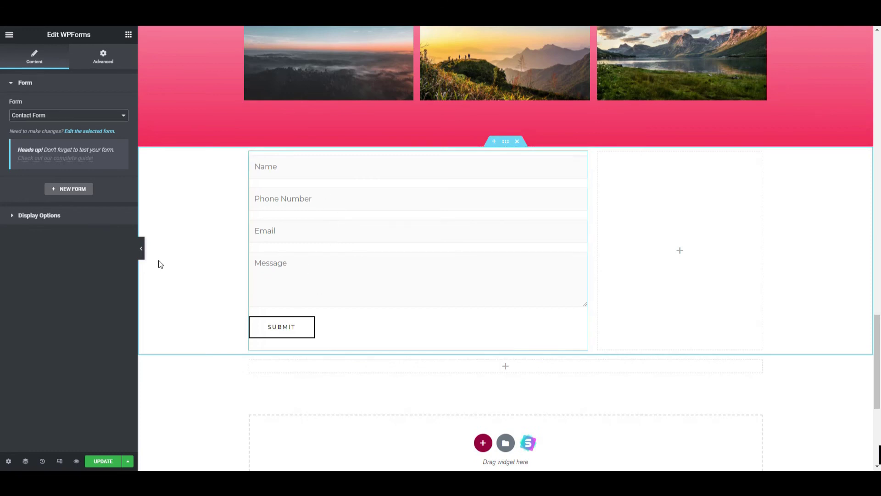
Place a Google Maps widget in the empty narrow column beside the contact form.
click(693, 252)
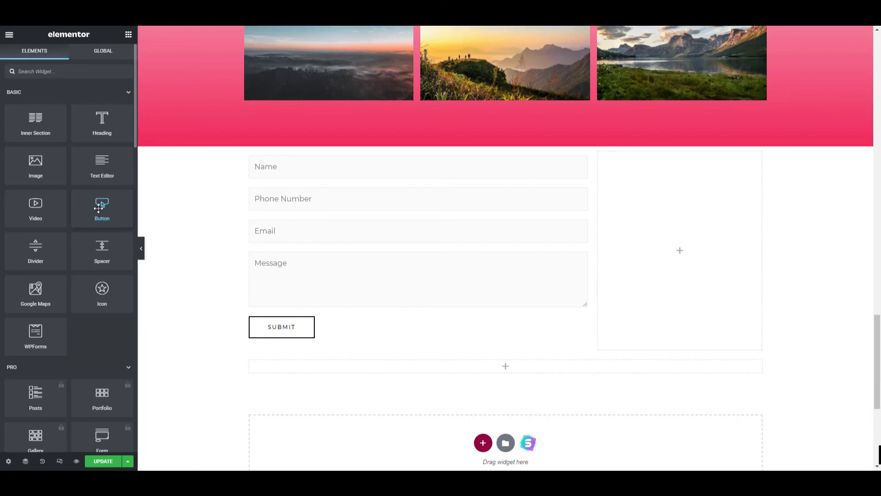
drag(35, 292, 659, 251)
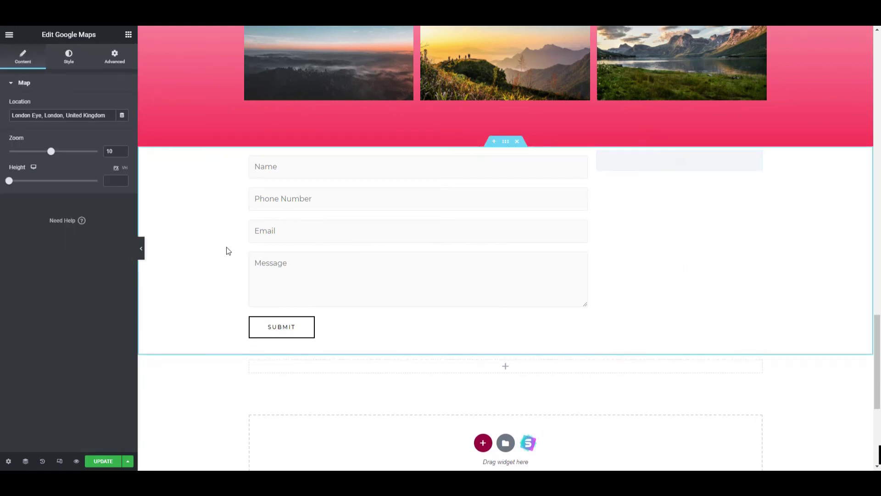
scroll(228, 250, down, 3)
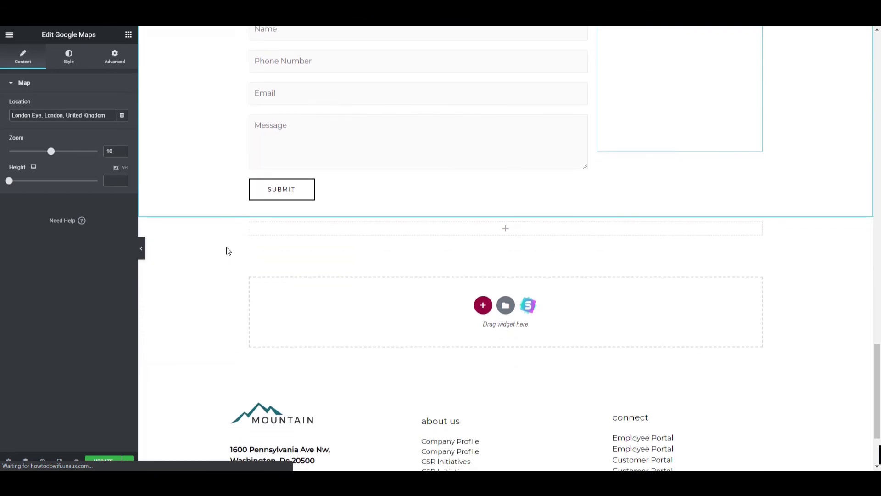
scroll(228, 250, down, 3)
scroll(226, 251, up, 4)
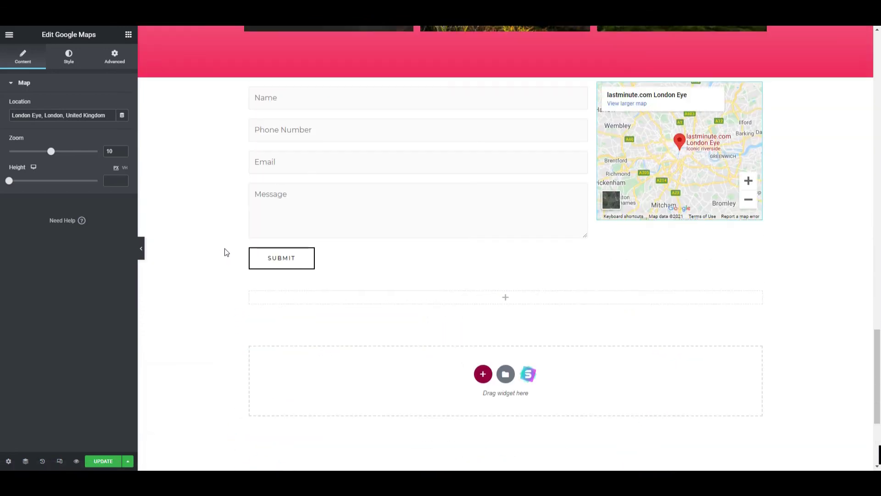
Review the edited sections up to the Call To Action block and update the page to save the changes.
scroll(226, 252, up, 7)
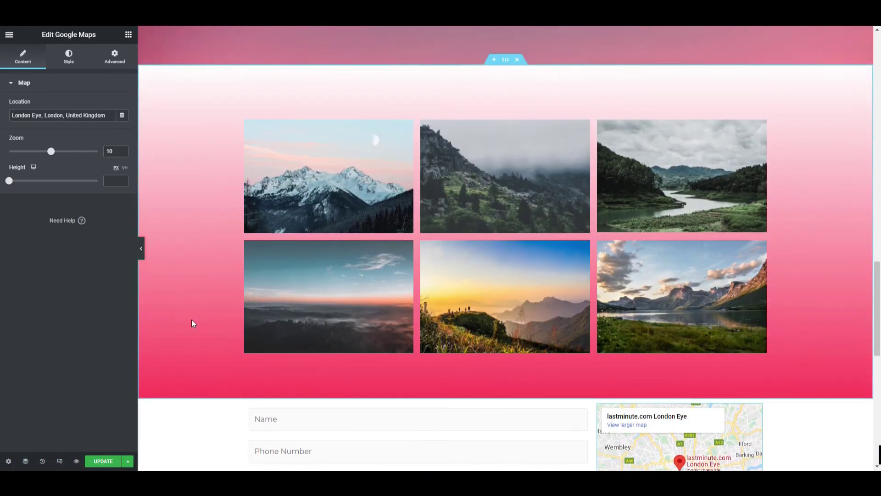
scroll(256, 285, up, 7)
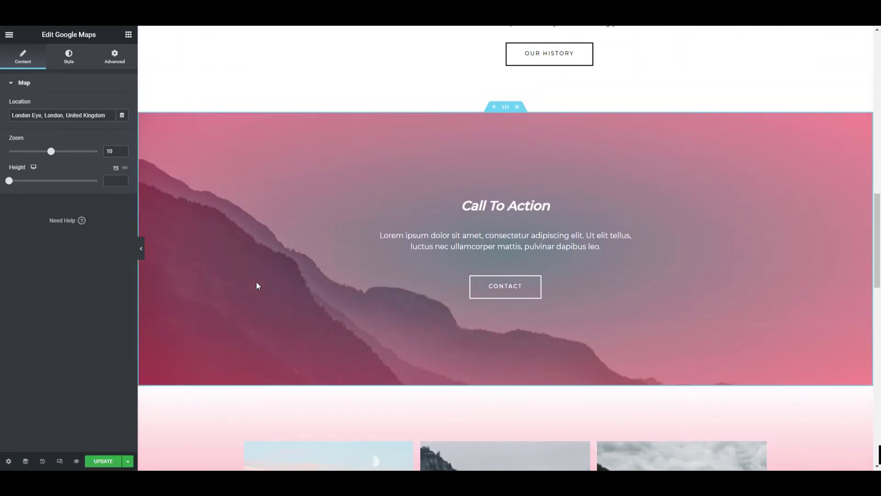
scroll(256, 286, up, 2)
click(102, 460)
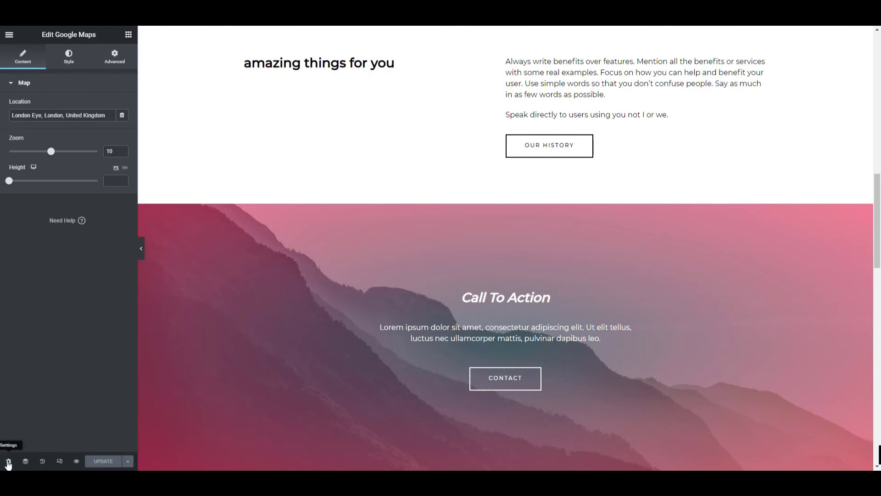
Preview the updated page and look through its hero, services and Call To Action sections.
click(77, 463)
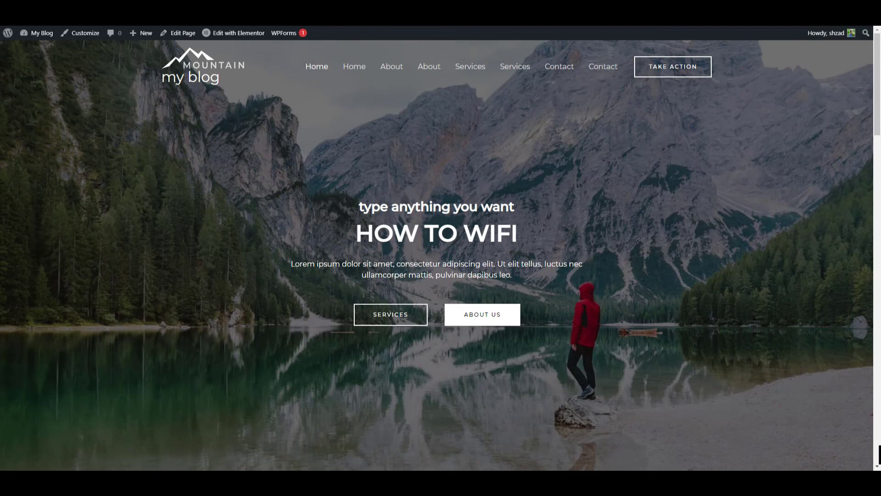
scroll(346, 253, down, 10)
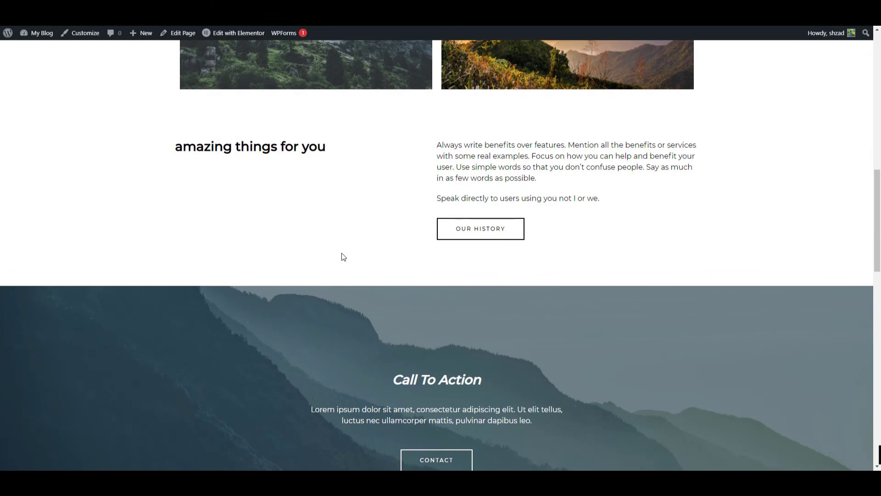
scroll(344, 256, up, 10)
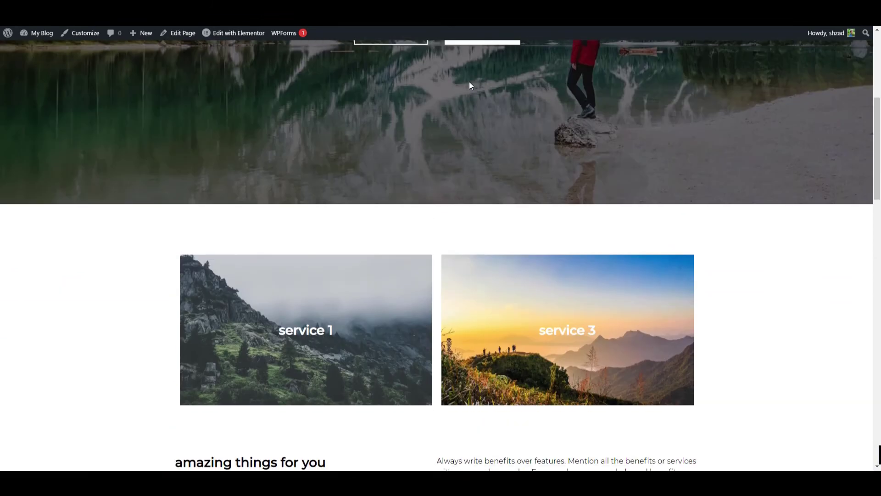
scroll(285, 114, up, 1)
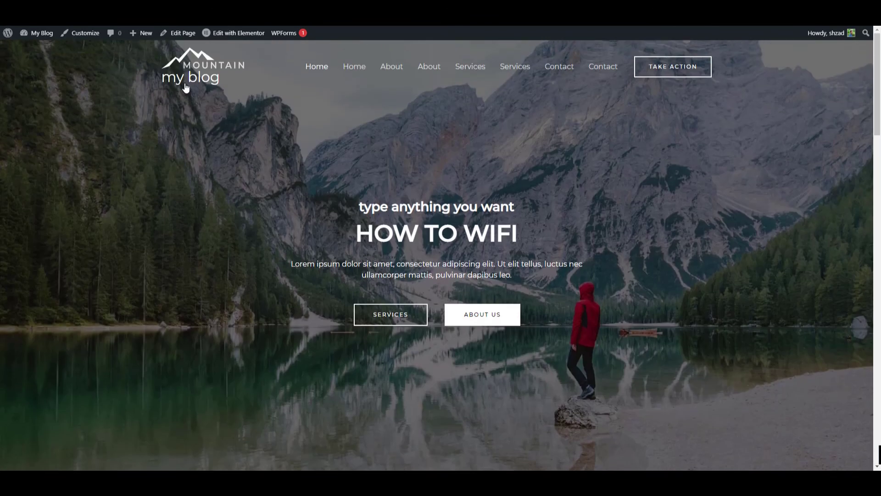